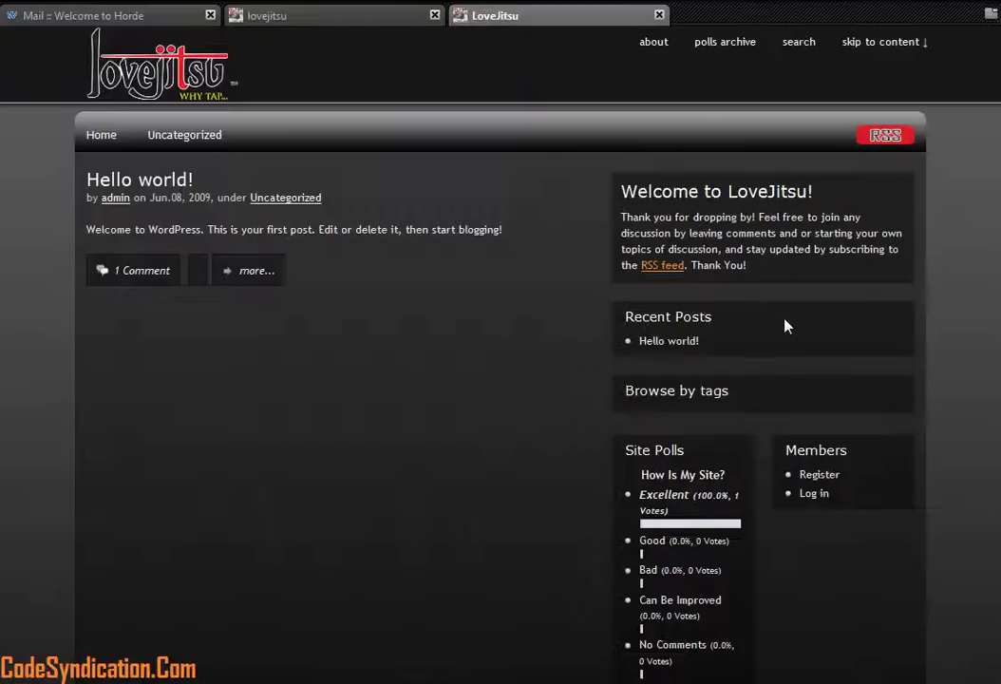
Step: Browse the LoveJitsu home page, then open the Members widget's Log in link in a new tab
scroll(733, 387, "down", 4)
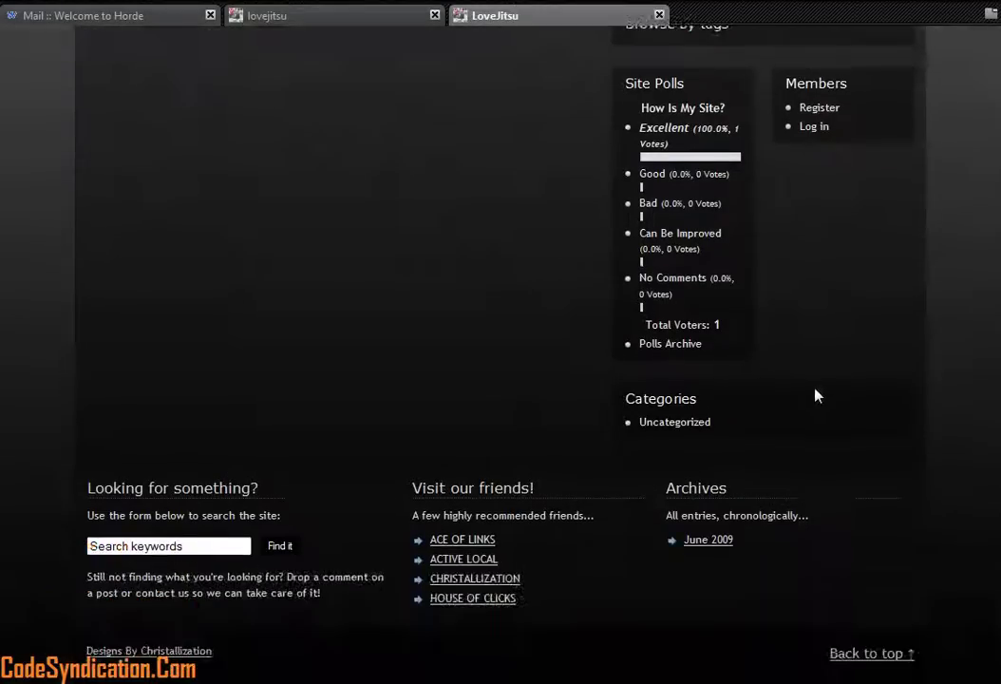
scroll(814, 398, "up", 4)
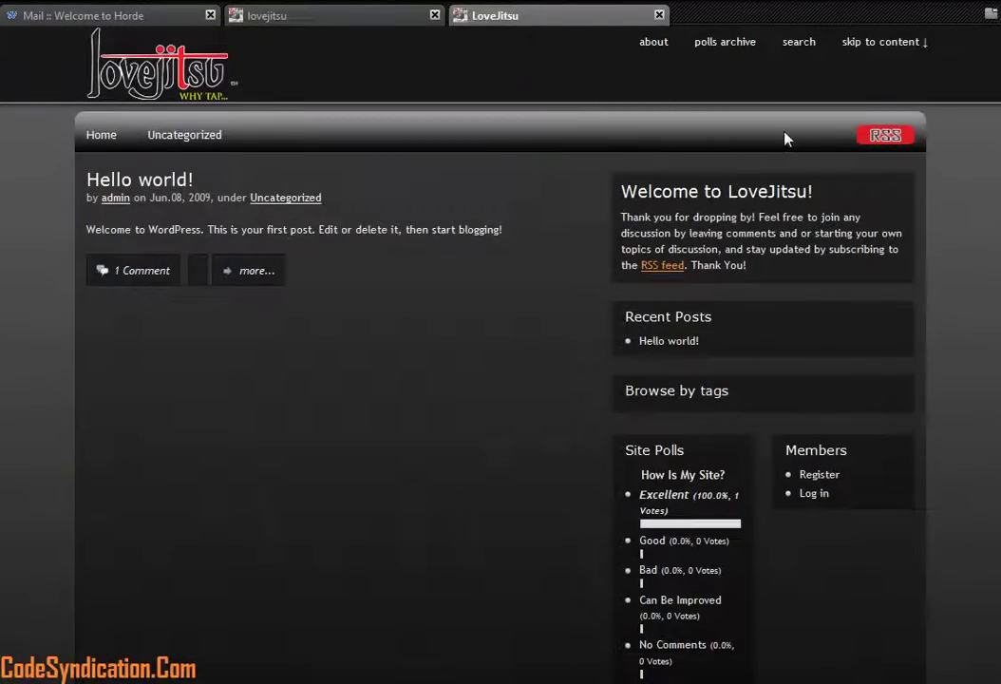
scroll(781, 324, "down", 4)
scroll(786, 329, "up", 2)
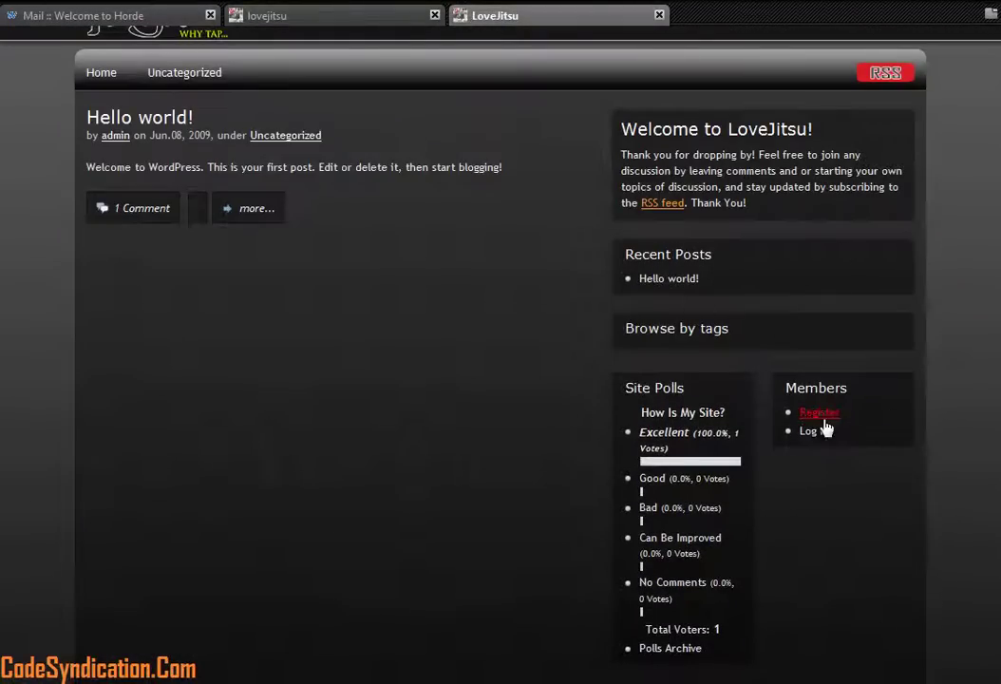
scroll(760, 413, "down", 5)
scroll(749, 467, "up", 6)
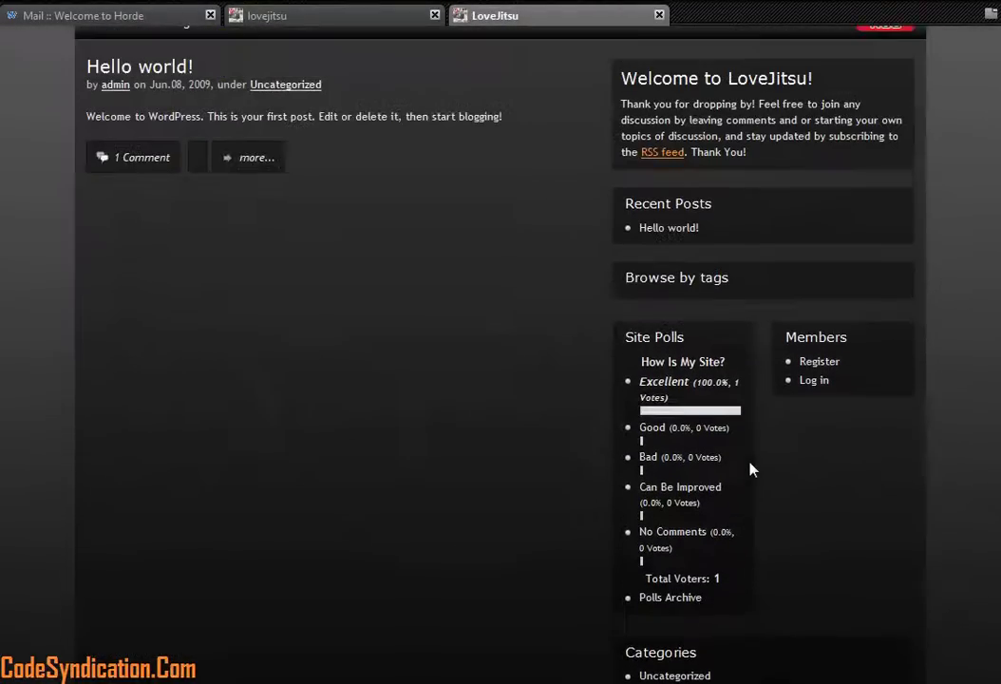
scroll(760, 465, "down", 6)
scroll(760, 462, "up", 5)
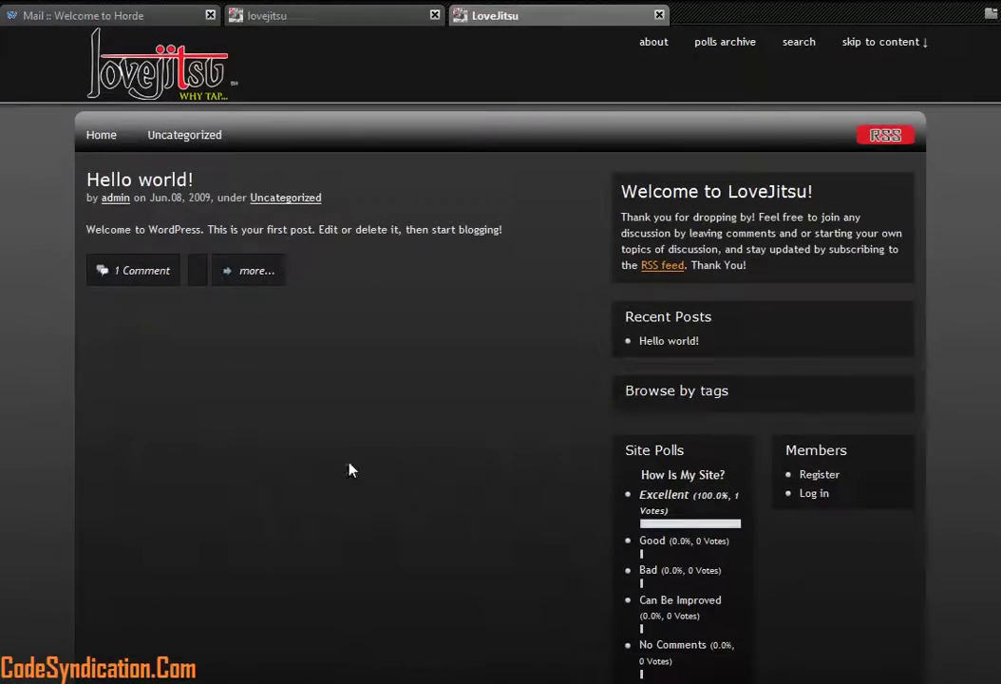
scroll(324, 468, "down", 6)
scroll(347, 469, "up", 6)
scroll(451, 393, "down", 1)
scroll(458, 389, "up", 1)
middle_click(814, 494)
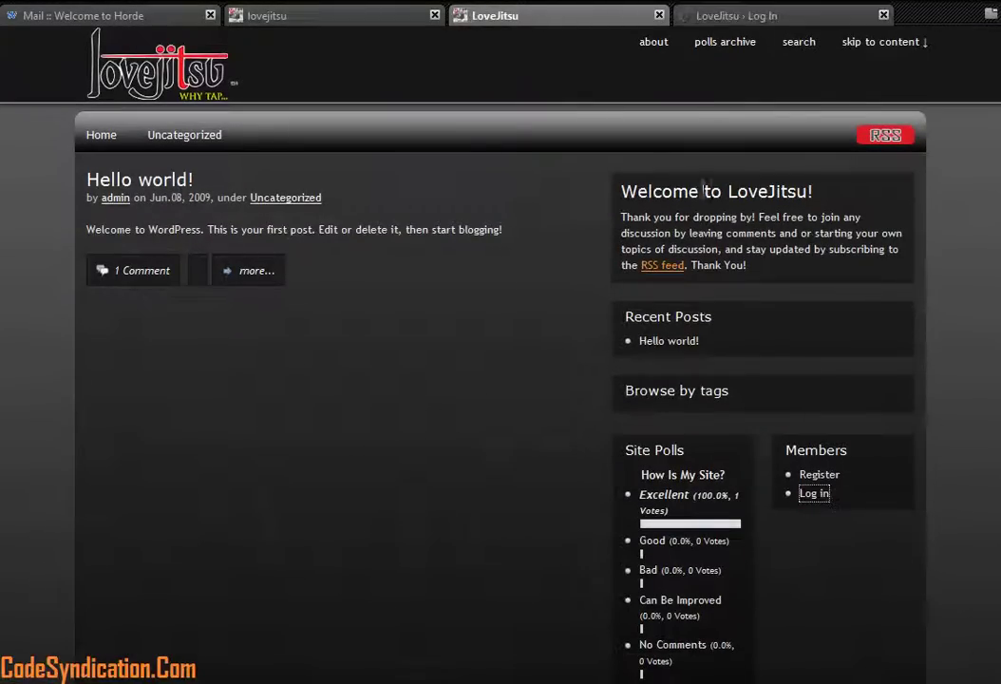
Step: Sign in with the administrator username and password, declining Firefox's offer to save it
left_click(698, 16)
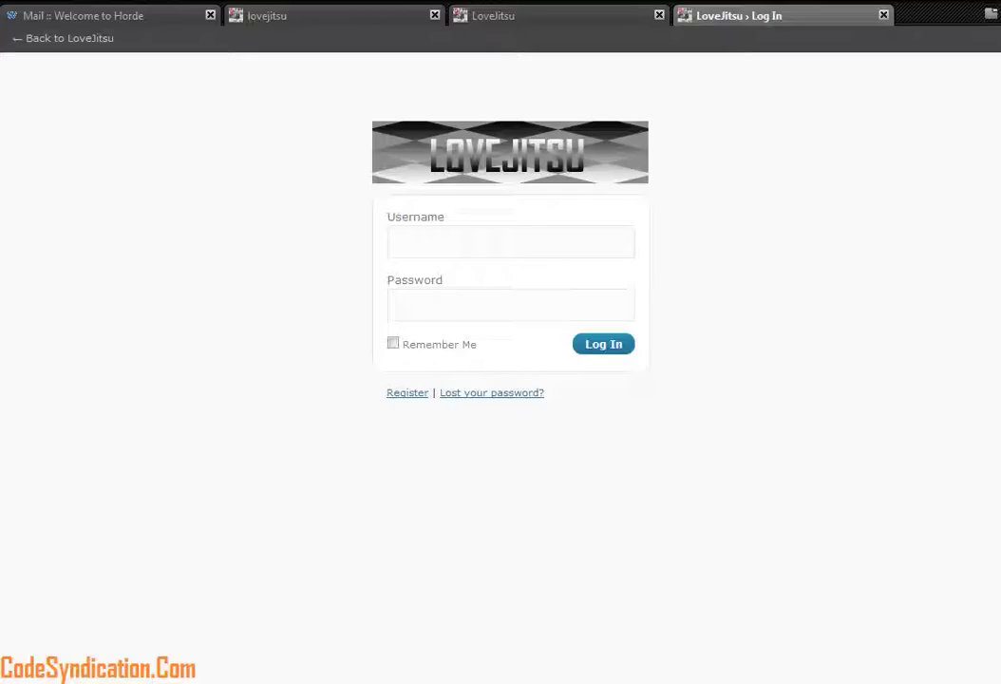
type("admin")
key("Tab")
type("************")
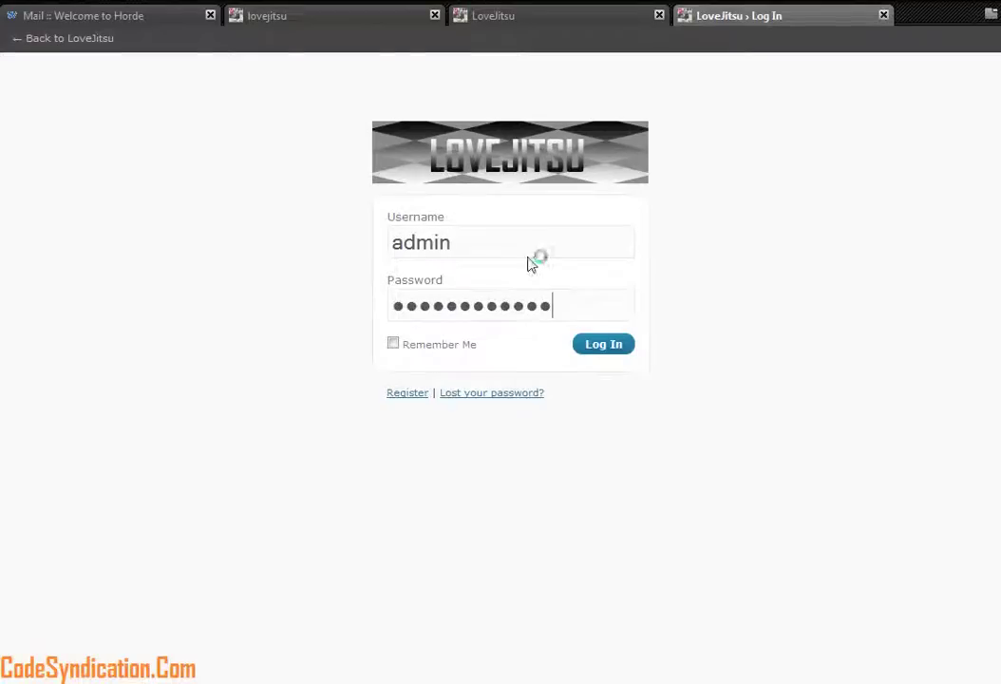
key("Return")
left_click(951, 42)
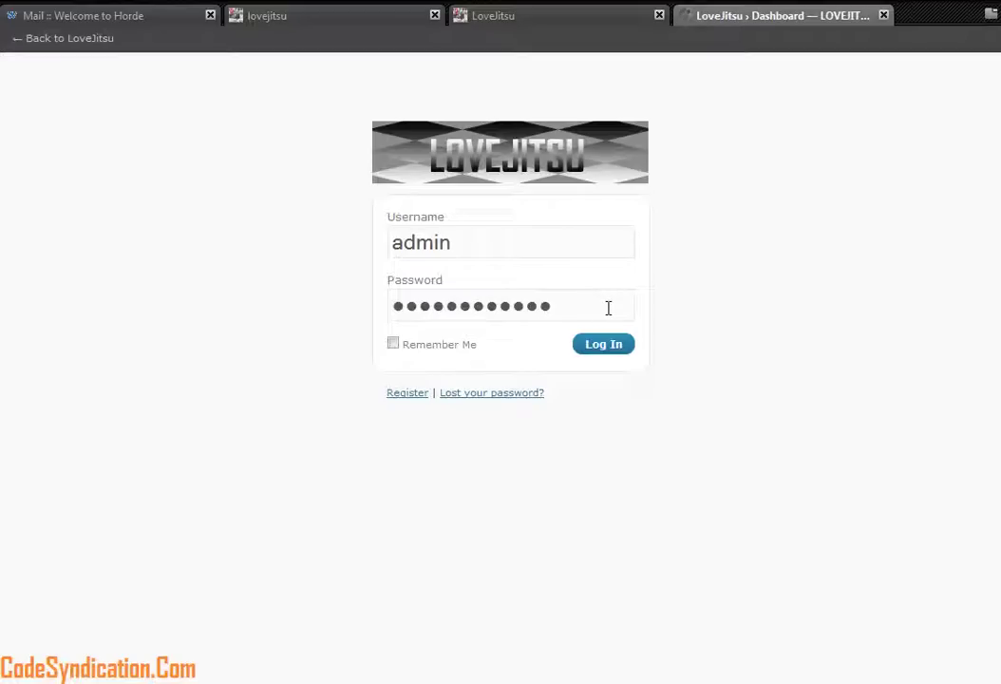
key("Return")
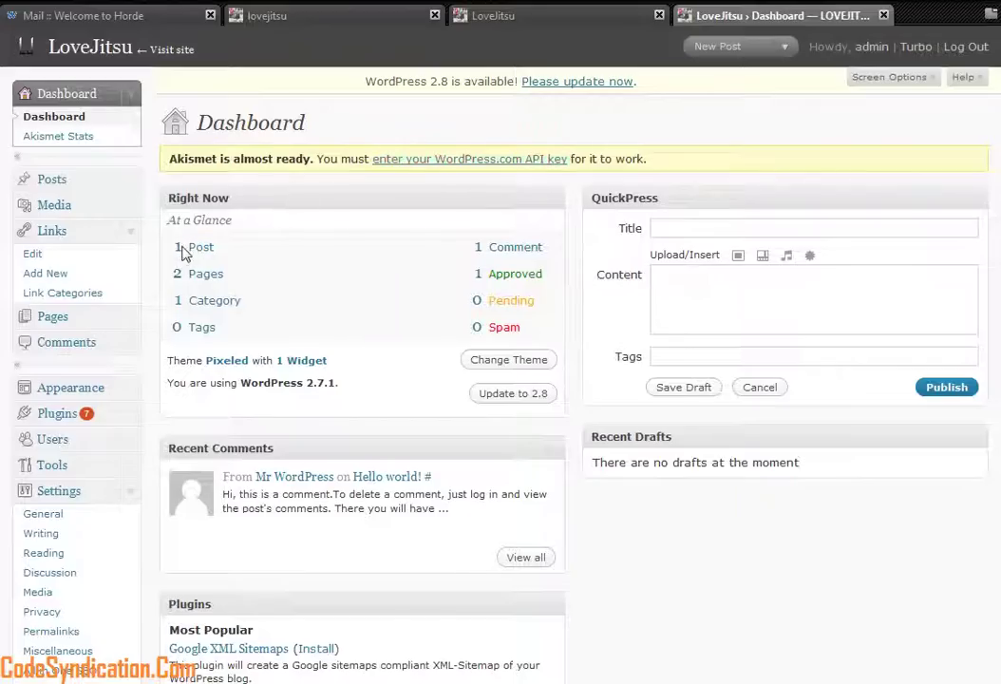
Step: Open the admin Links list and compare its four blogroll links with the public site's footer
left_click(535, 26)
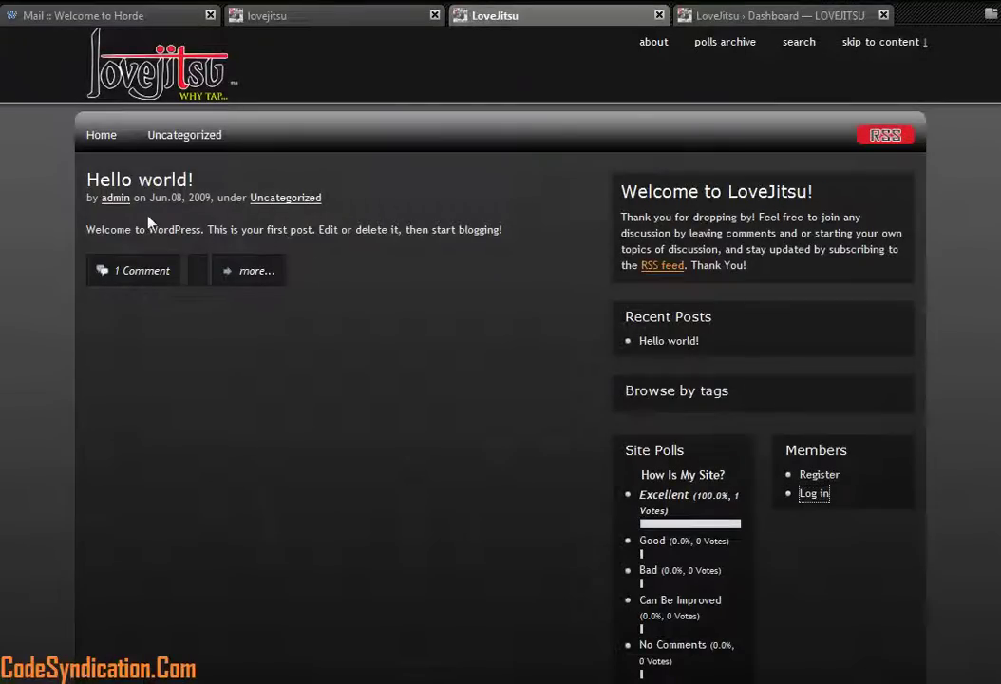
left_click(679, 19)
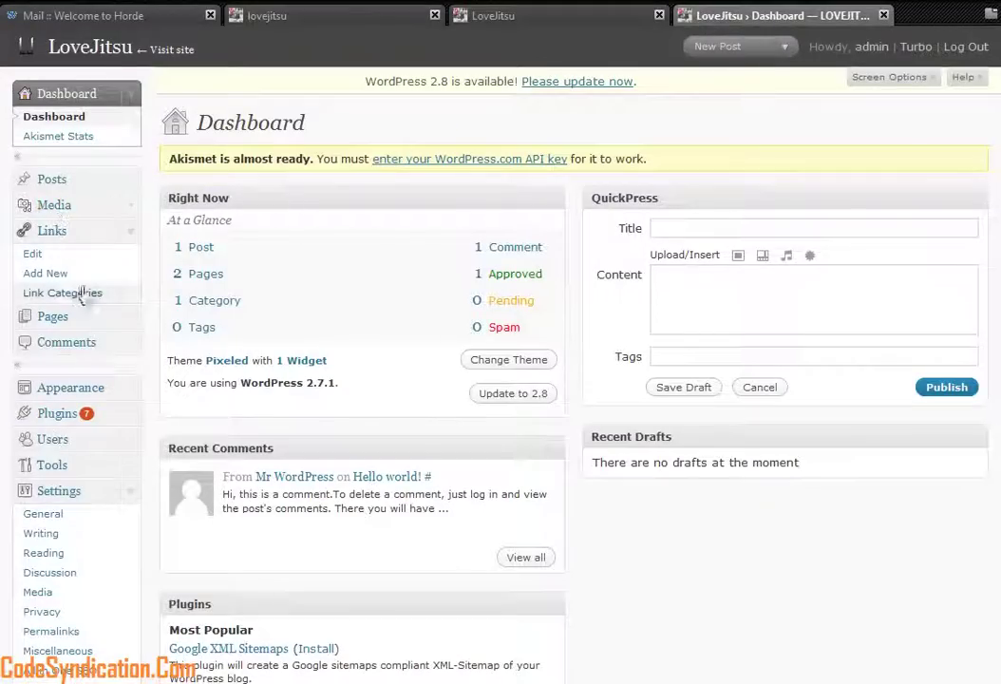
left_click(131, 232)
left_click(86, 239)
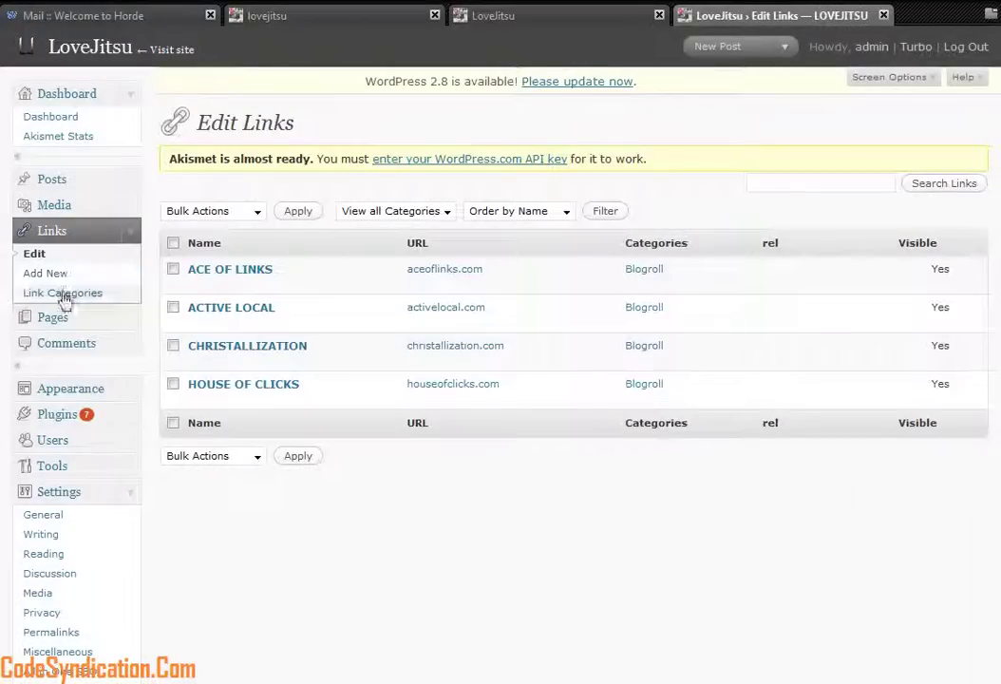
left_click(527, 16)
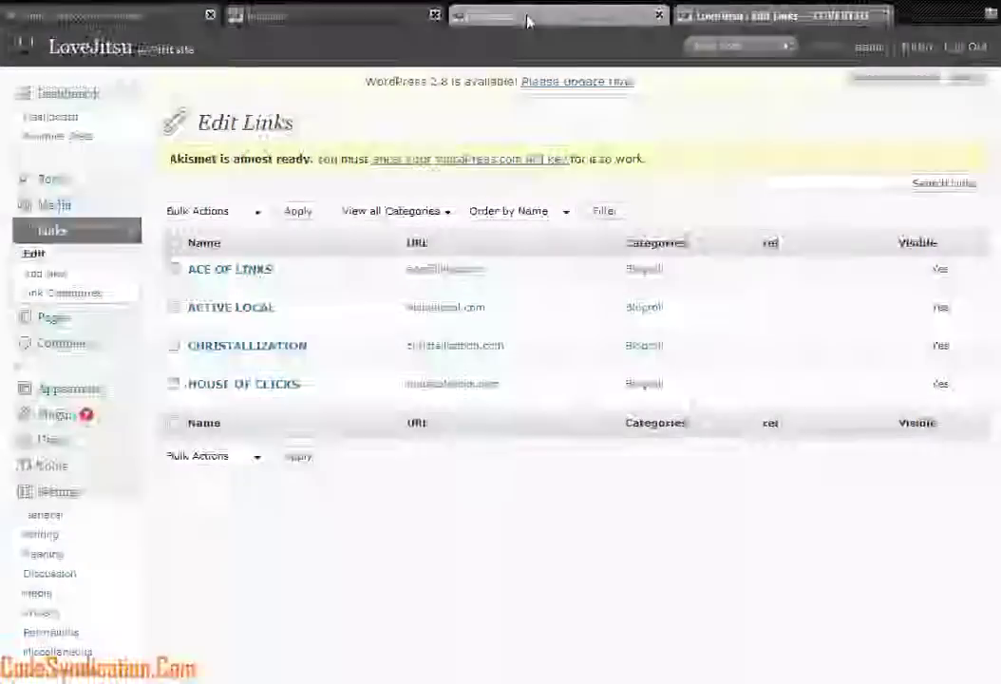
scroll(454, 570, "down", 5)
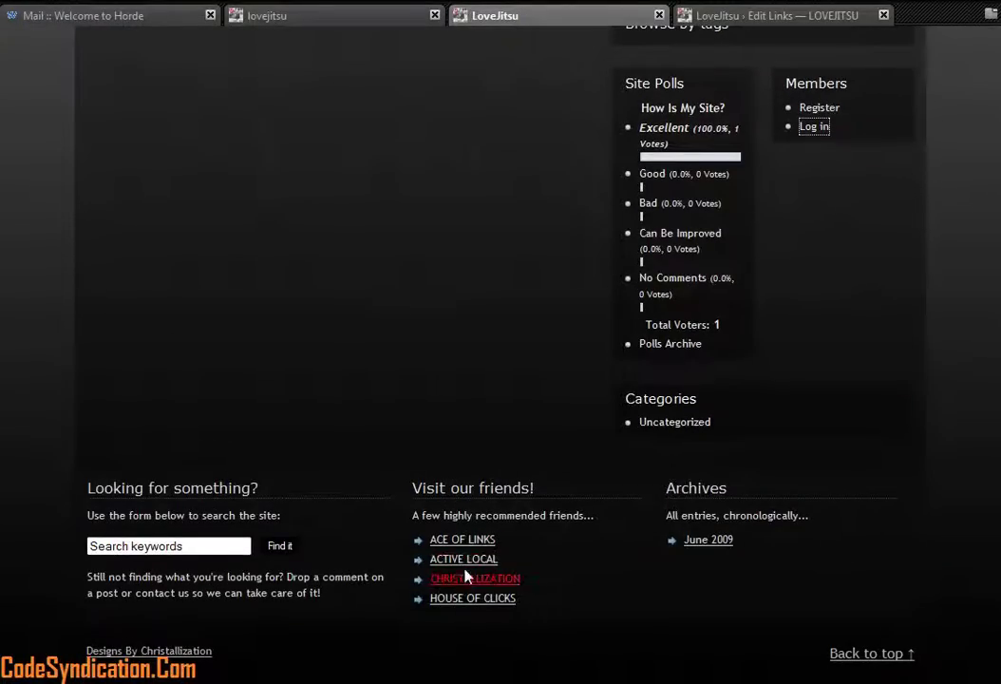
left_click(698, 17)
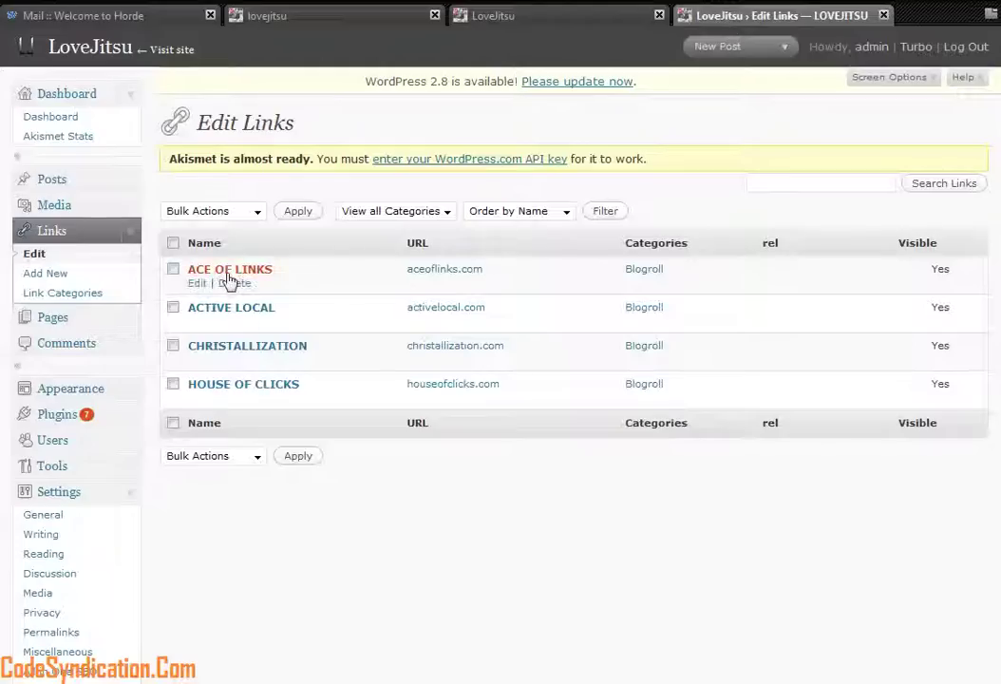
Step: Inspect the ACE OF LINKS edit page, return to Links, then go to the Posts list
left_click(197, 284)
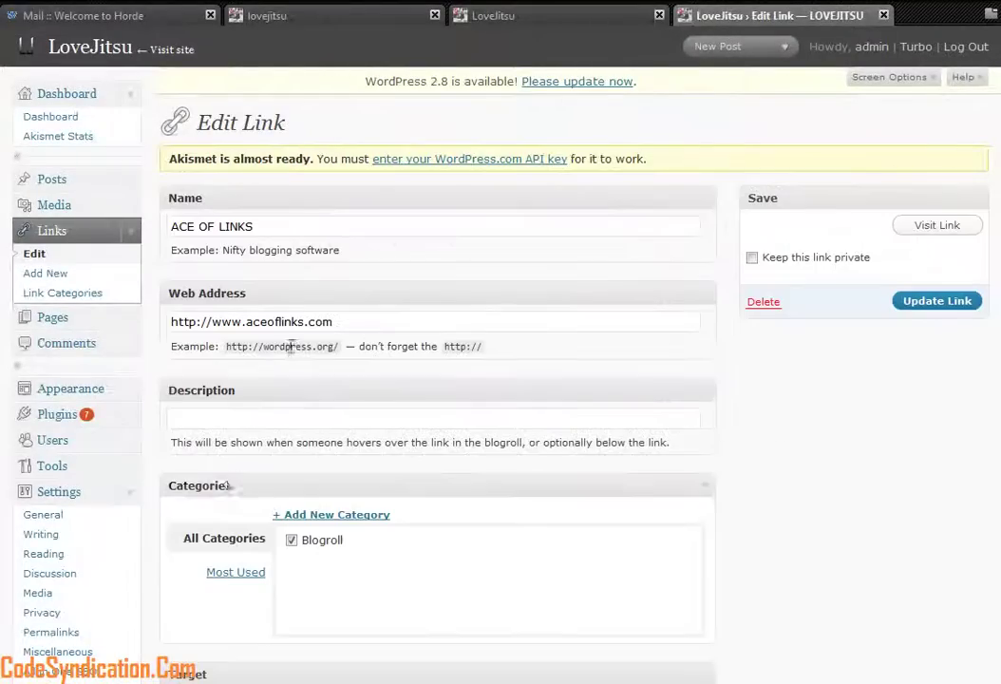
left_click(28, 232)
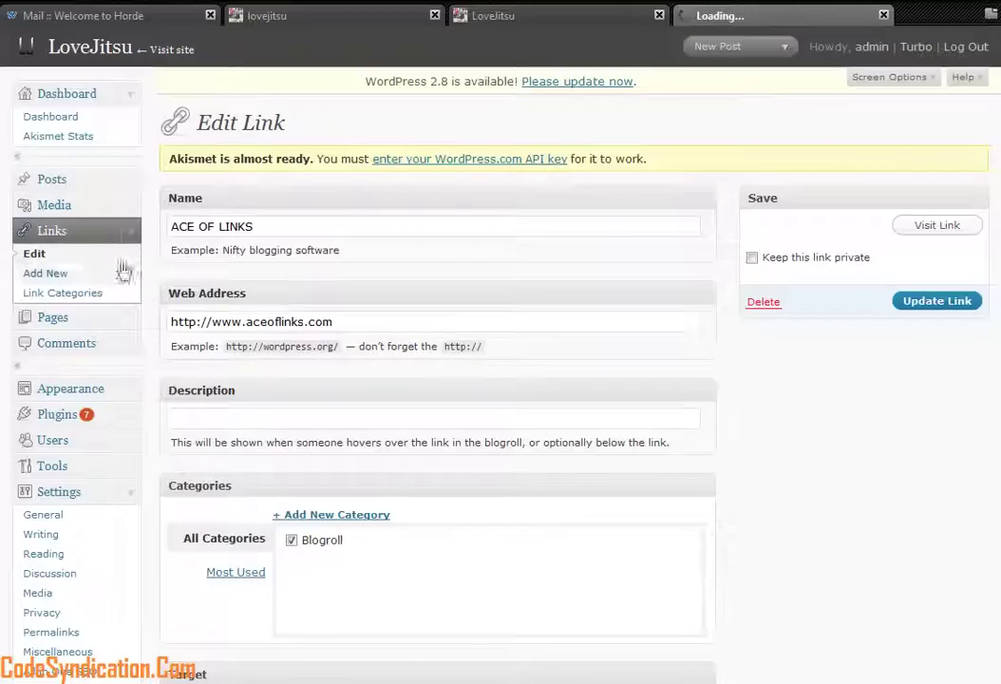
left_click(55, 178)
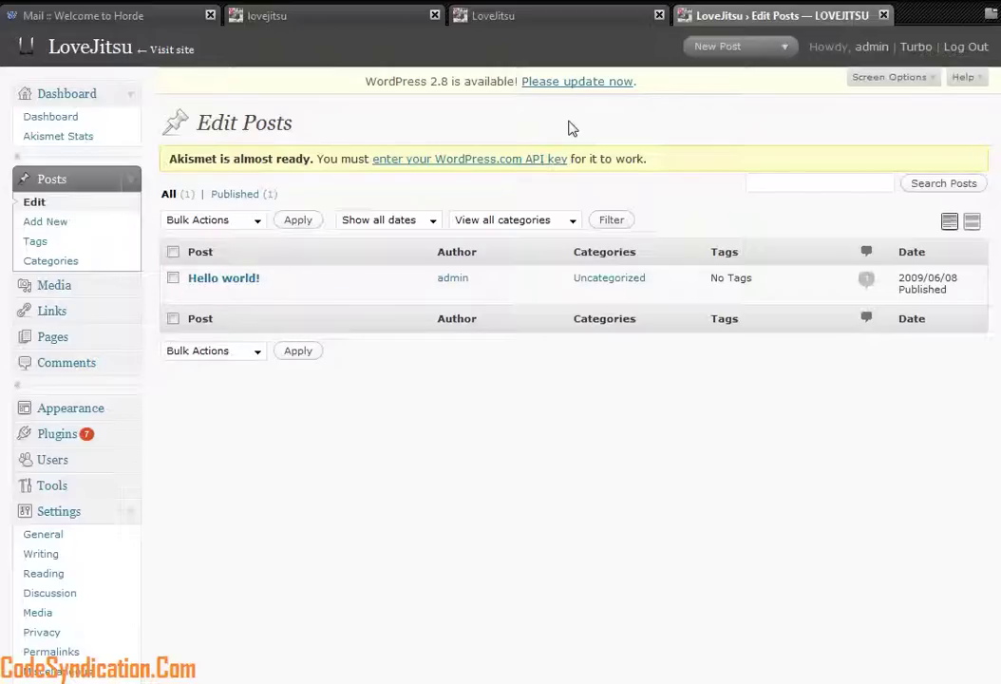
Step: Reload the public LoveJitsu page, then open 'Hello world!' in the post editor
mouse_move(257, 293)
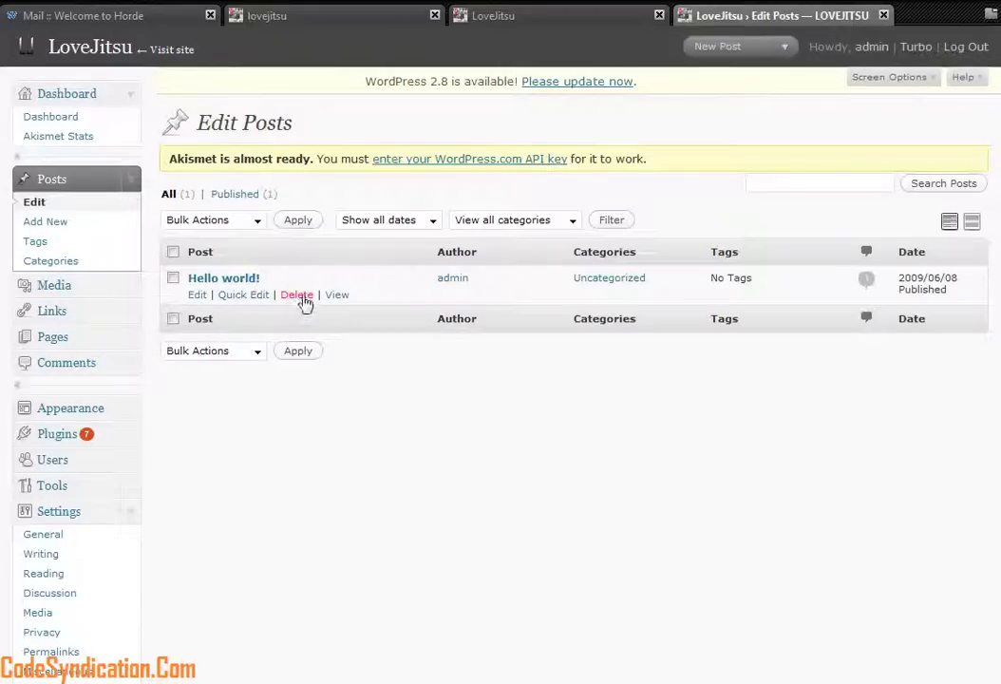
left_click(503, 15)
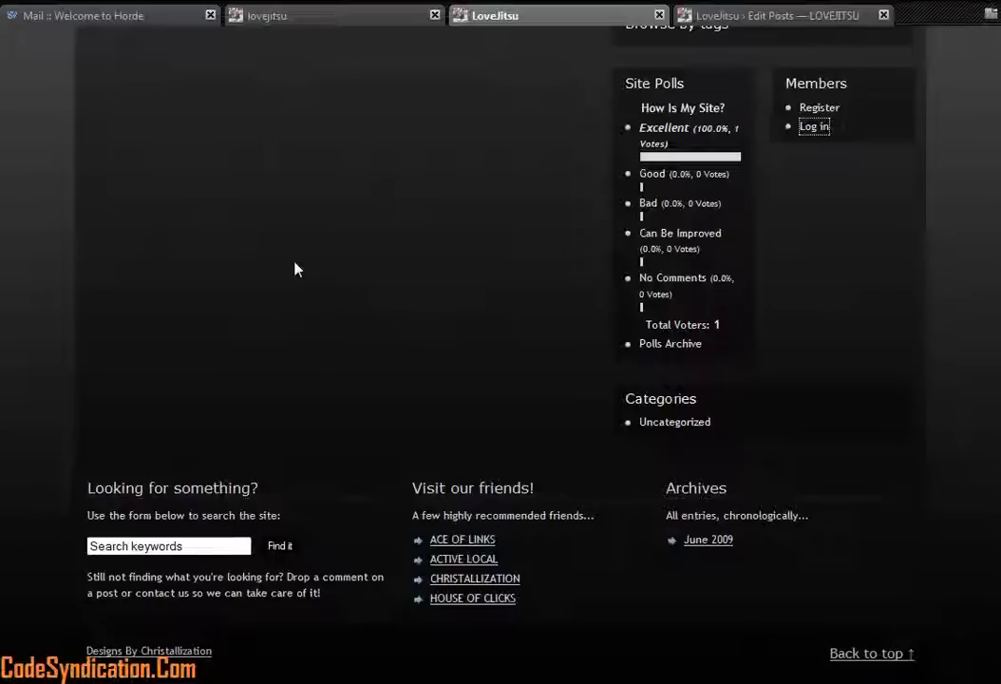
key("F5")
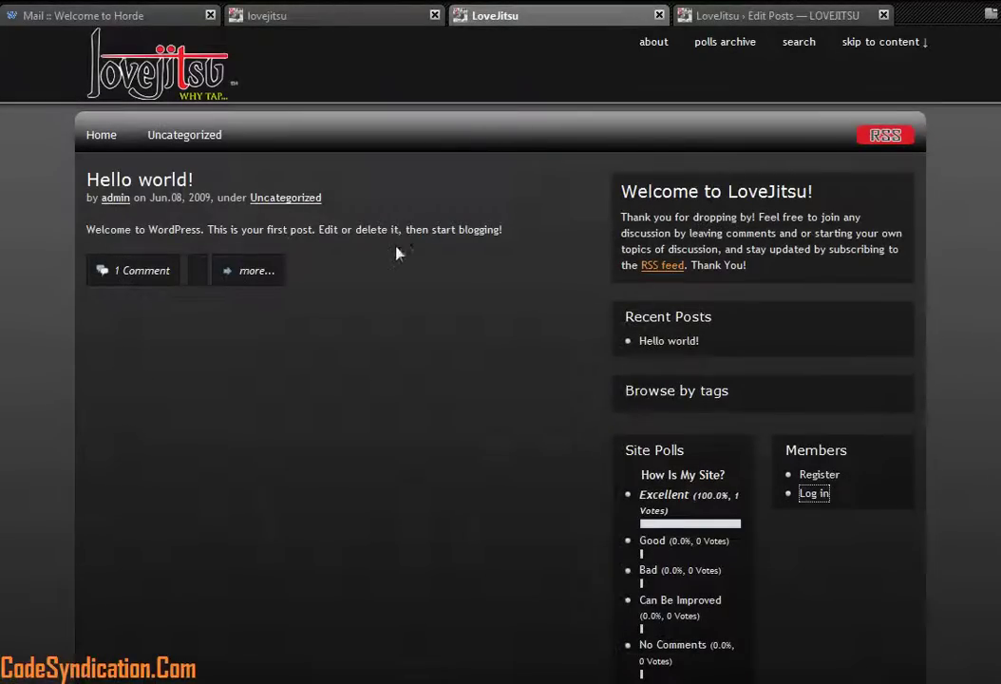
left_click(741, 16)
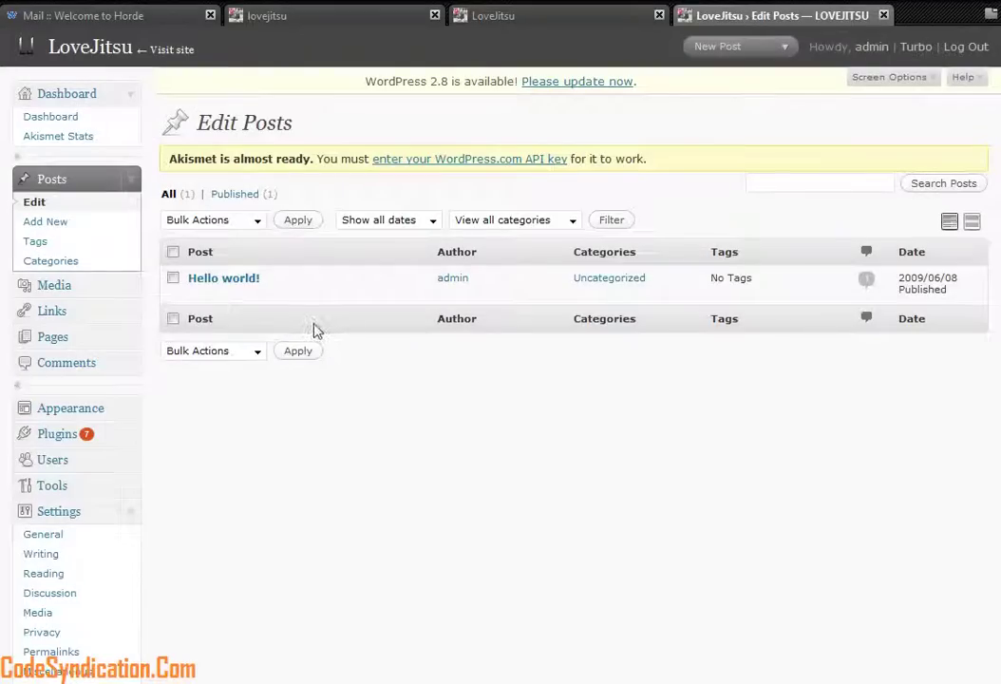
mouse_move(221, 291)
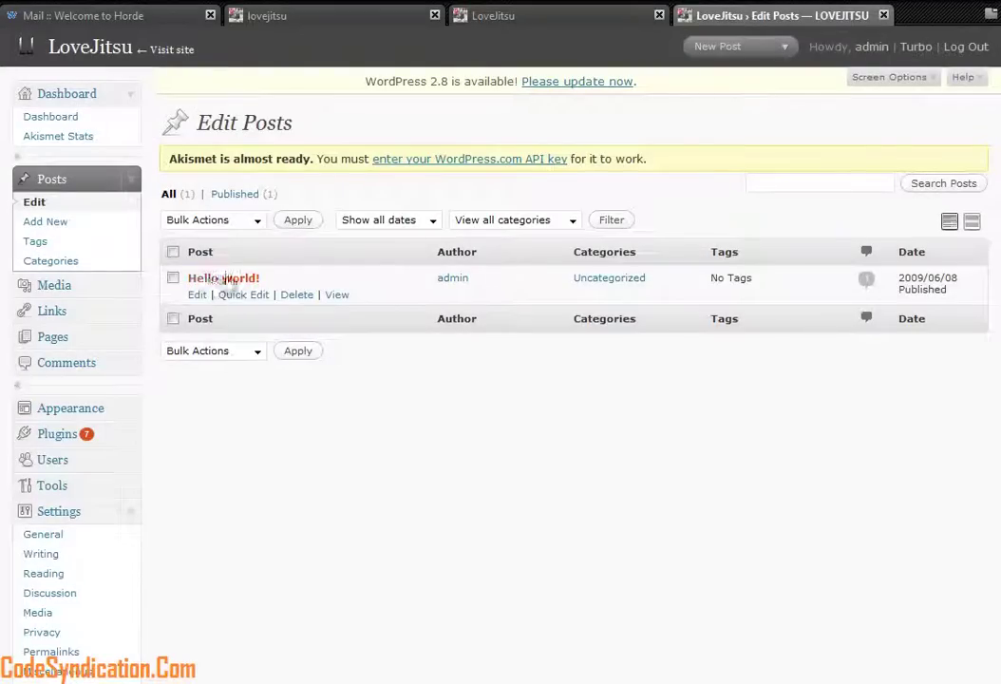
left_click(200, 297)
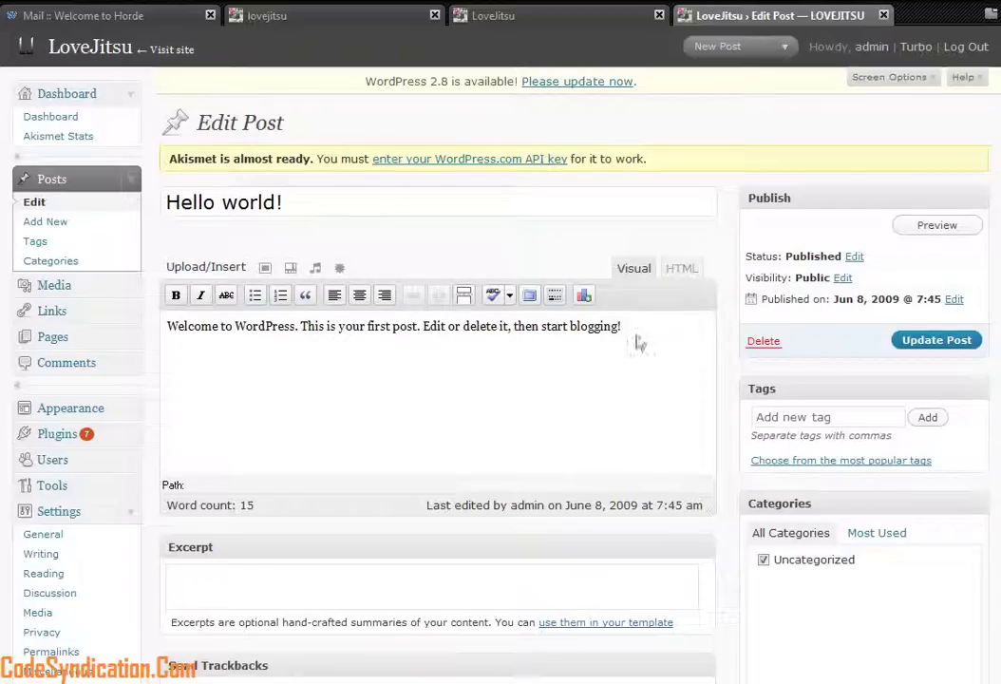
Step: Replace the post body with a welcome line about LoveJitsu.com
left_click_drag(652, 331, 122, 340)
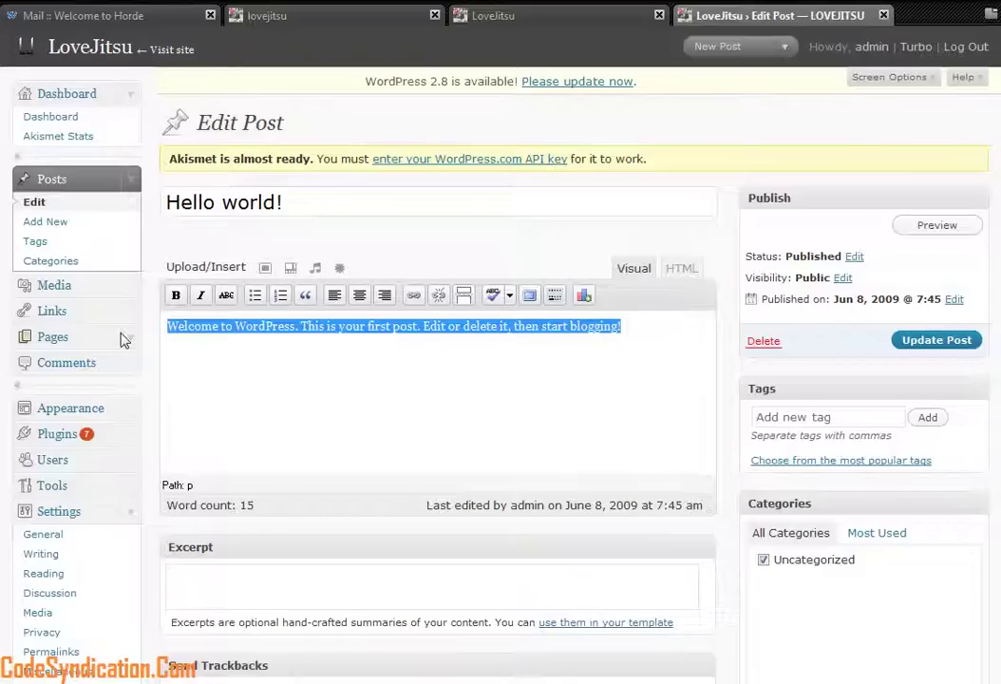
type("h")
key("BackSpace")
key("BackSpace")
key("BackSpace")
key("BackSpace")
type("his  is the fdirst blog on LoveJitsu")
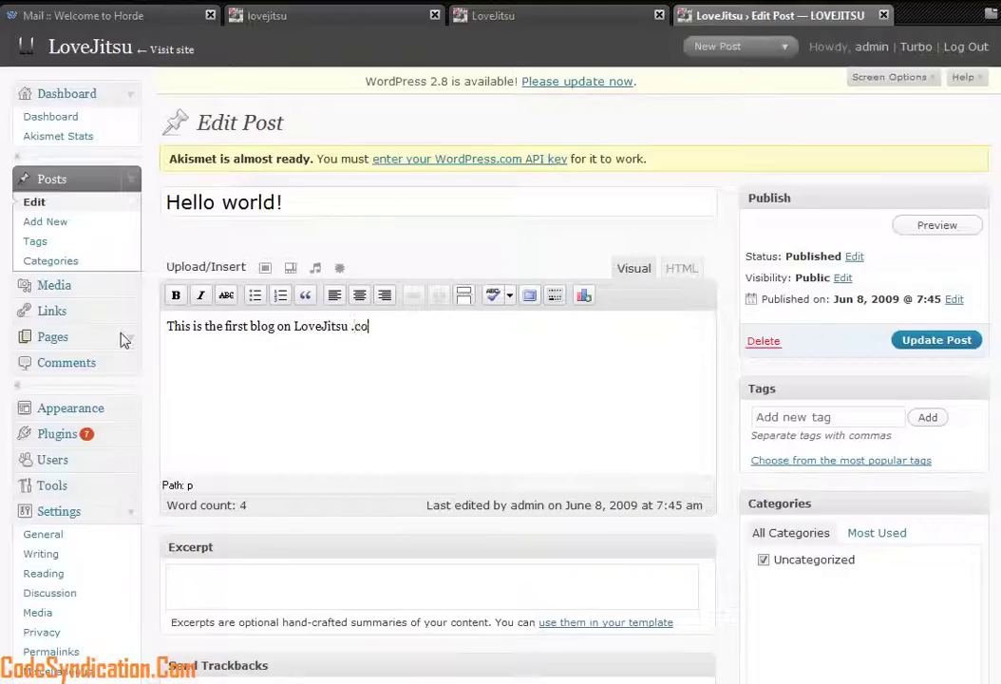
type(".com come all o")
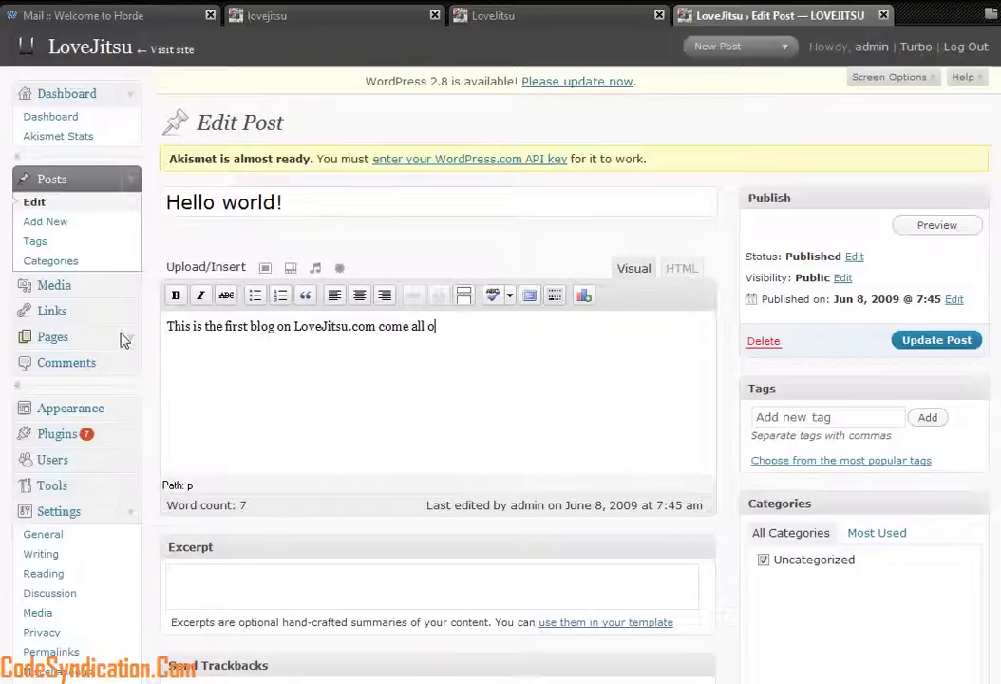
type("neome one")
Step: Change the post title from 'Hello world!' to 'Welcome to my first blog'
left_click_drag(286, 203, 157, 228)
type("Wrel")
key("BackSpace")
key("BackSpace")
key("BackSpace")
type("elcome to my first blog")
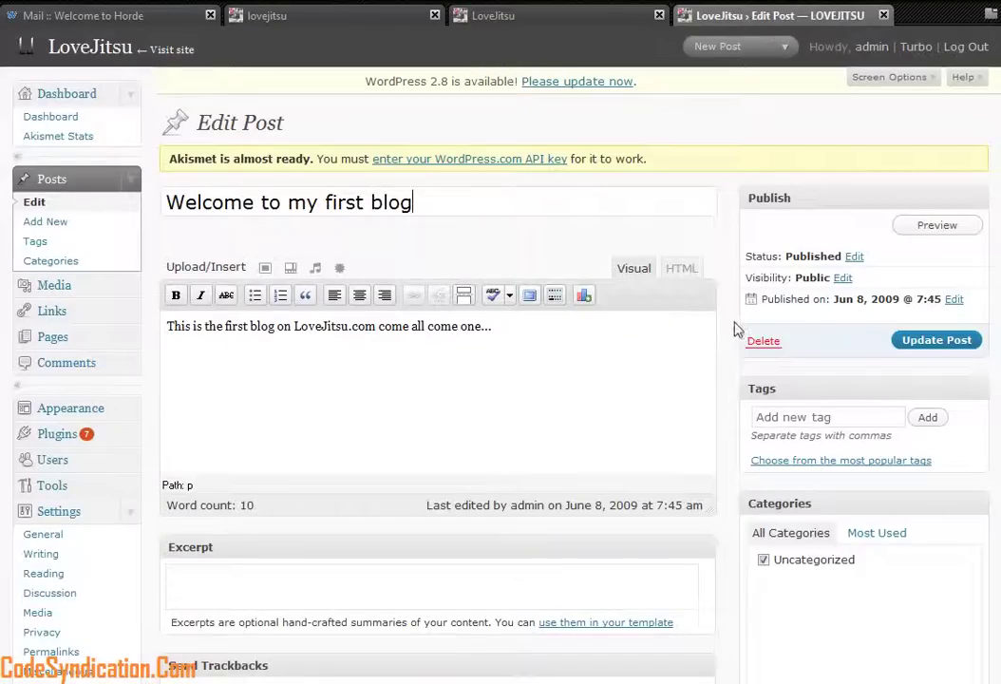
scroll(550, 392, "down", 3)
Step: Copy the post's body line and paste it into the Excerpt box
left_click(331, 423)
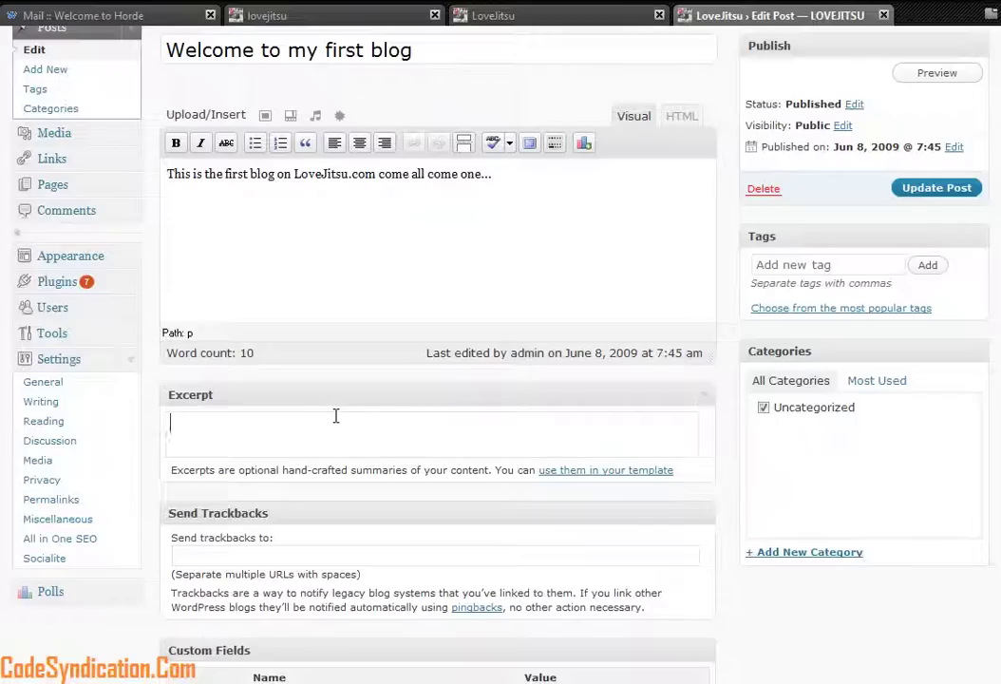
left_click_drag(475, 230, 167, 174)
key("ctrl+c")
left_click(226, 427)
key("ctrl+v")
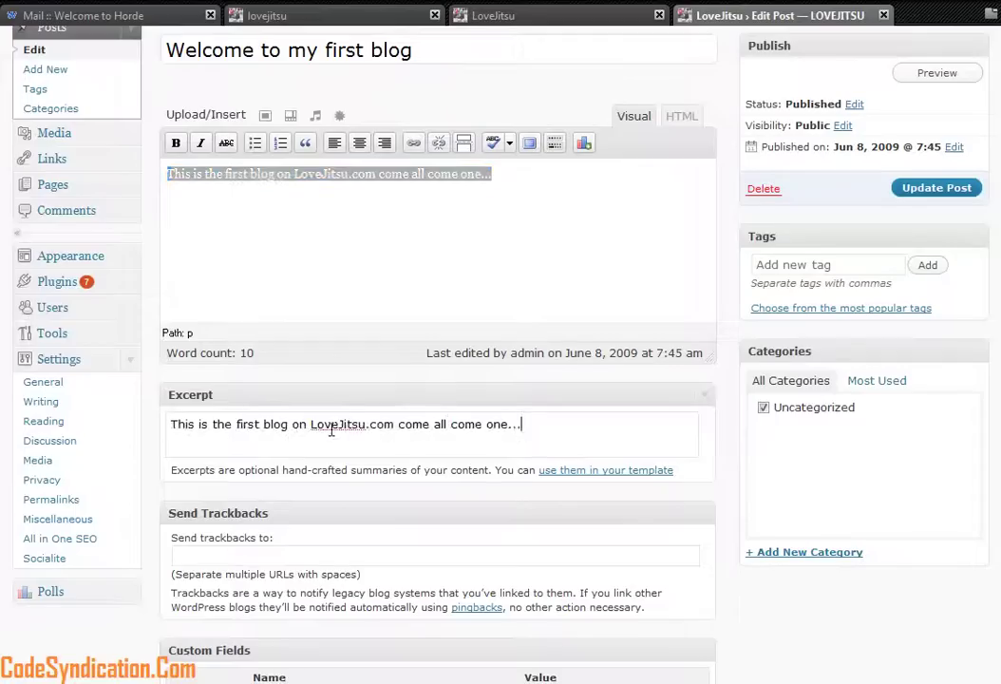
scroll(331, 432, "down", 3)
scroll(308, 443, "down", 10)
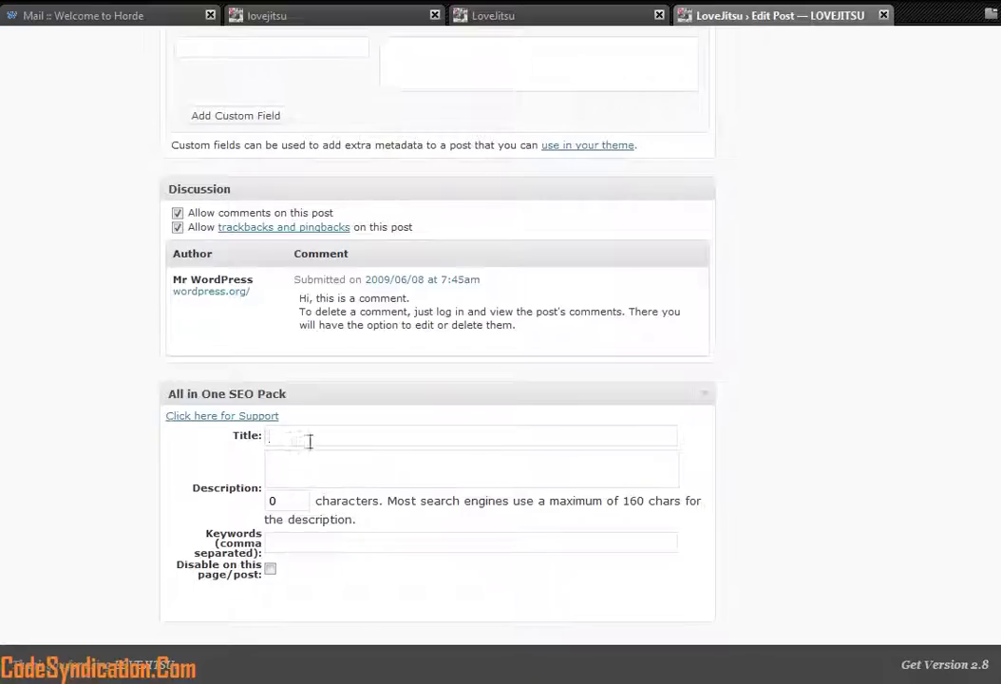
scroll(337, 427, "up", 11)
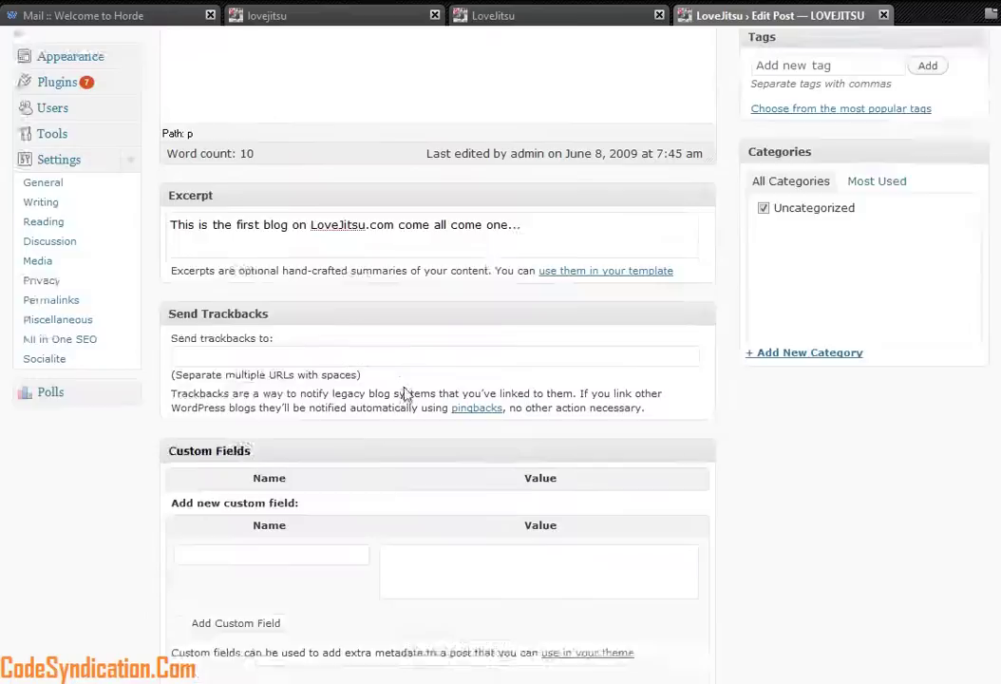
scroll(504, 247, "up", 5)
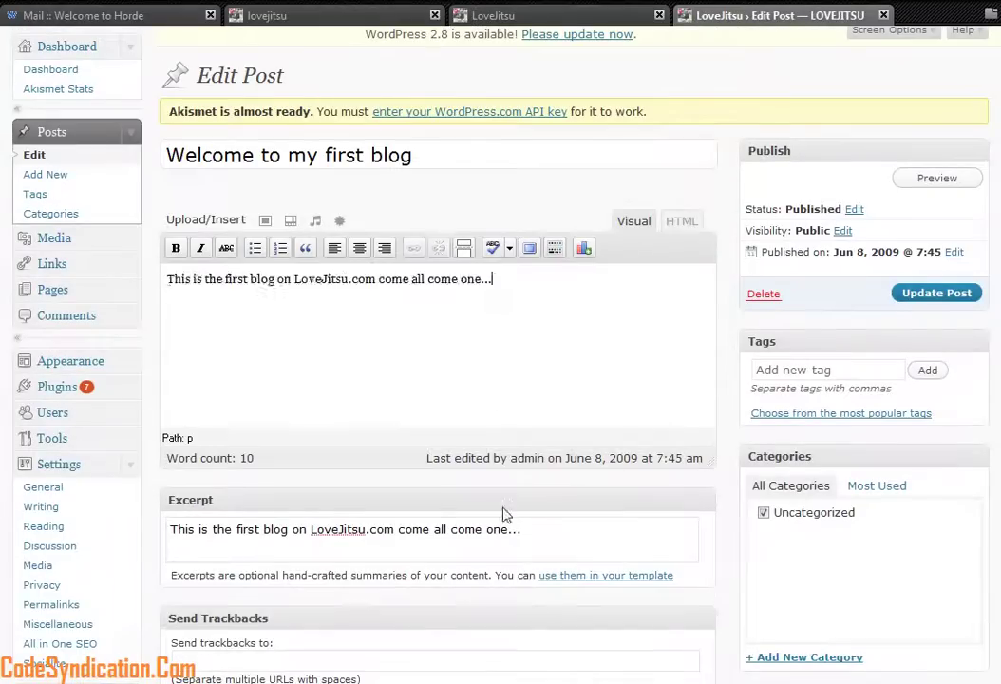
scroll(505, 398, "down", 12)
scroll(496, 528, "down", 3)
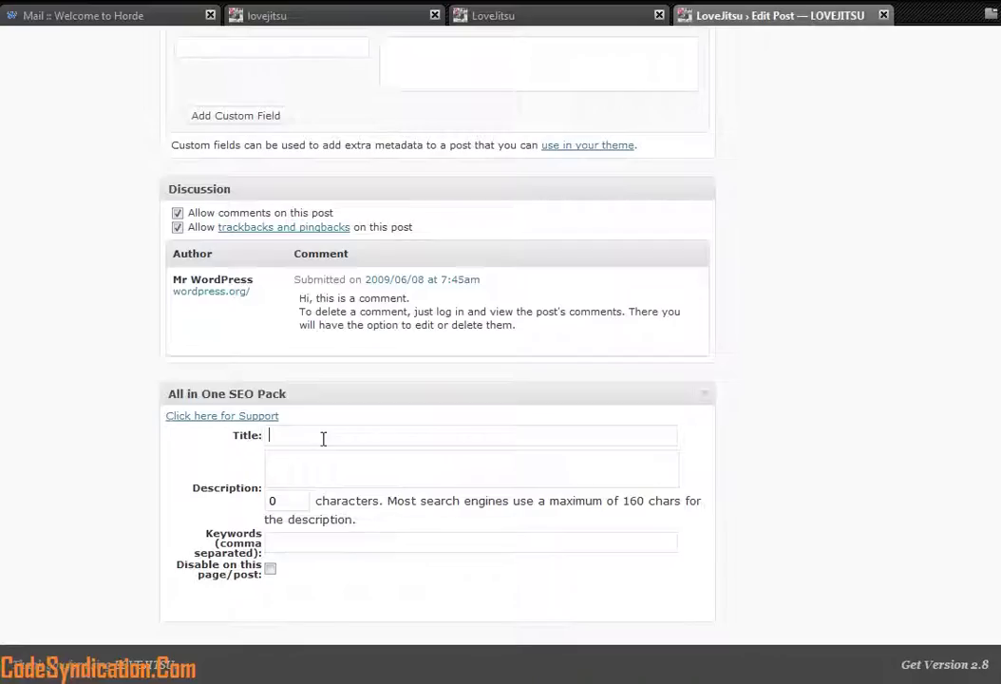
Step: Paste the line as the SEO title and add description 'This is just an example' with first-blog keywords
left_click(400, 437)
key("ctrl+v")
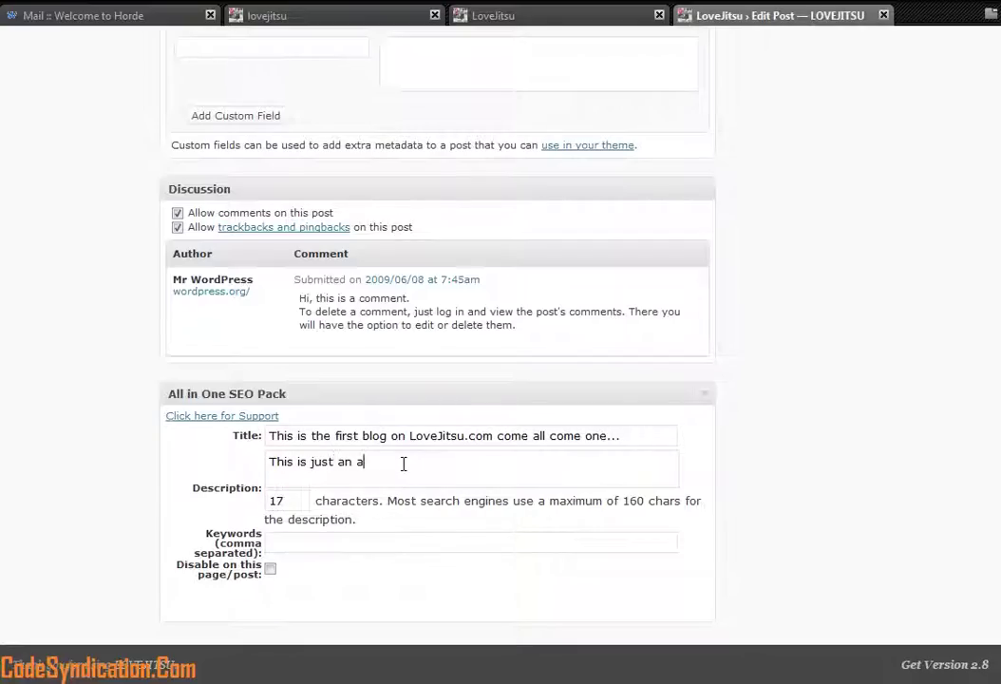
type("ample")
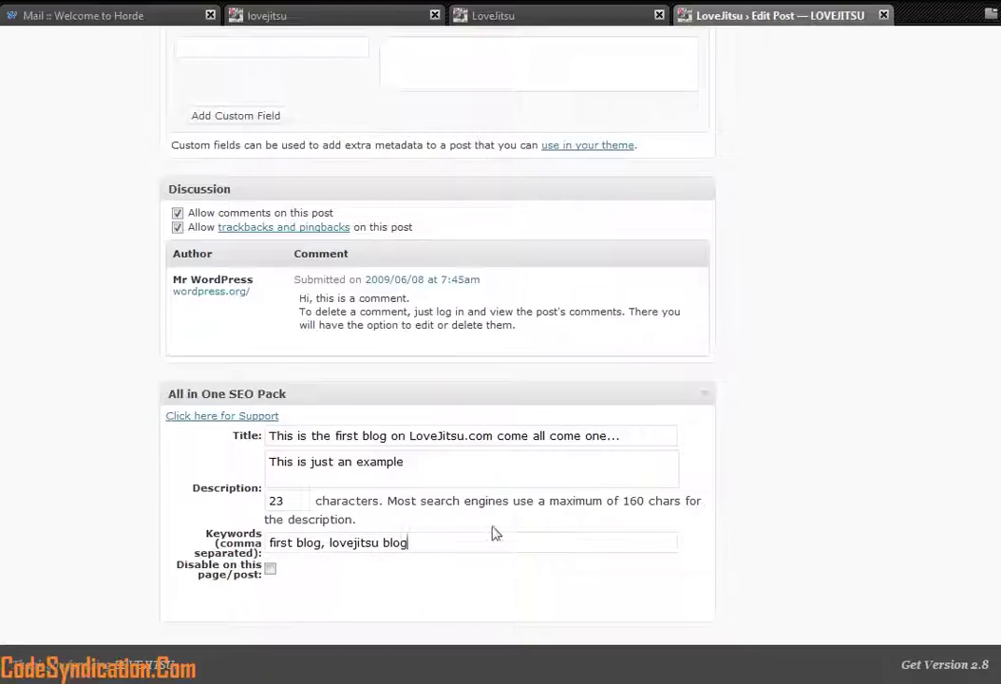
scroll(697, 499, "up", 10)
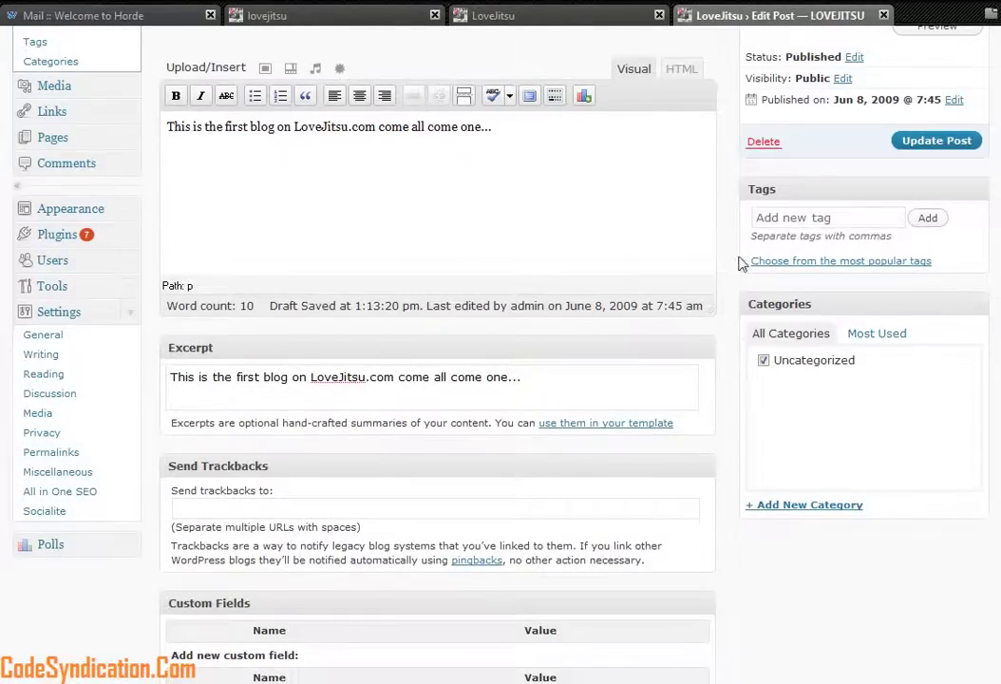
scroll(741, 262, "up", 3)
Step: Save the post with Update Post and reload the blog's front page
left_click(948, 340)
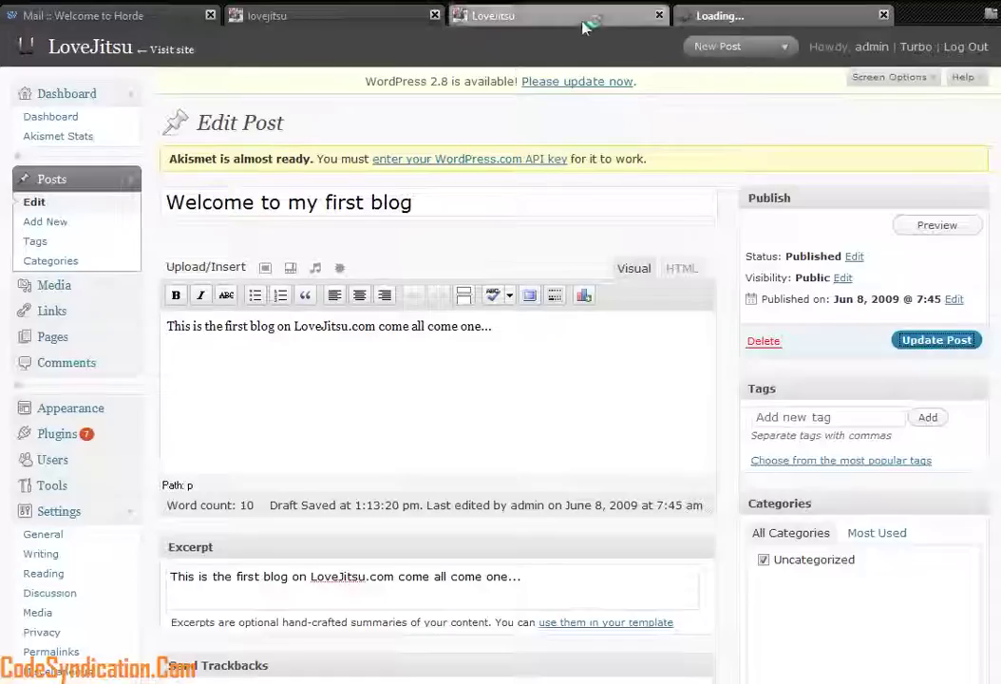
left_click(594, 21)
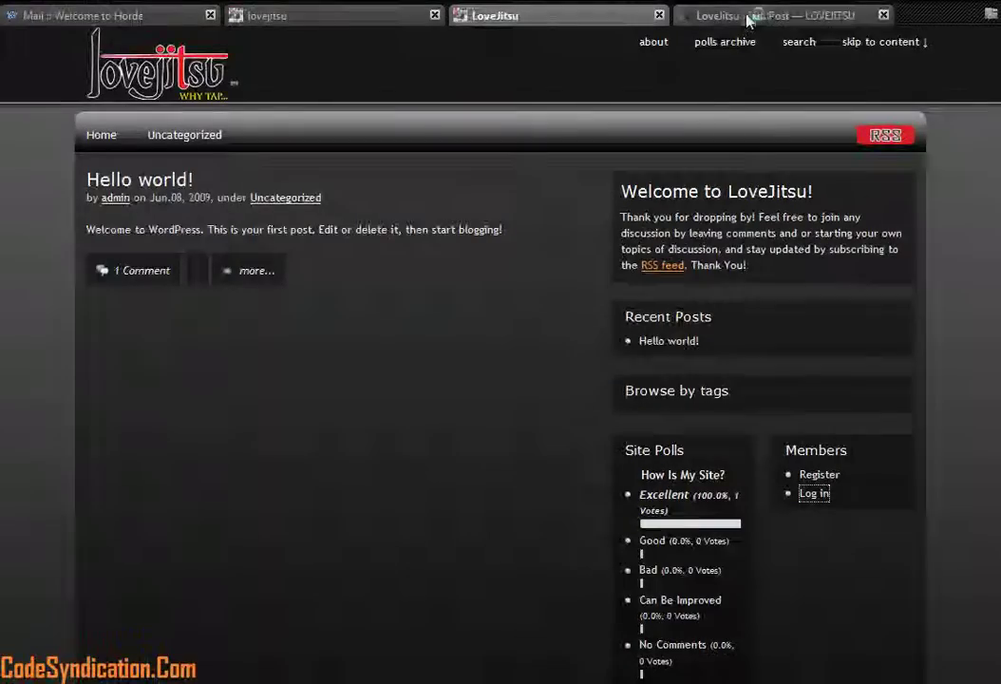
left_click(748, 17)
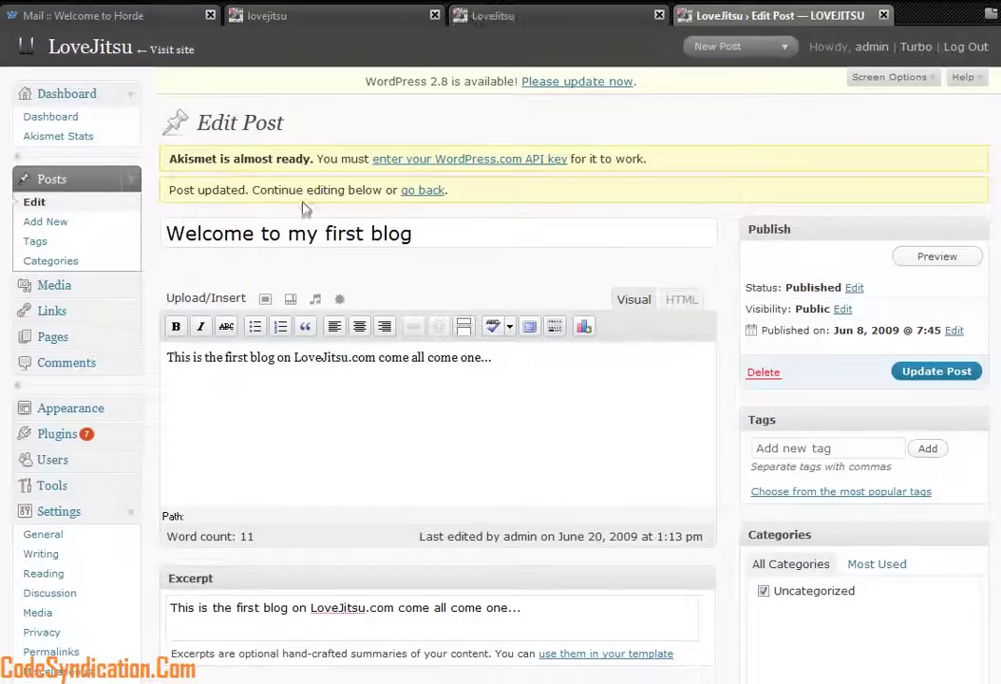
left_click(585, 27)
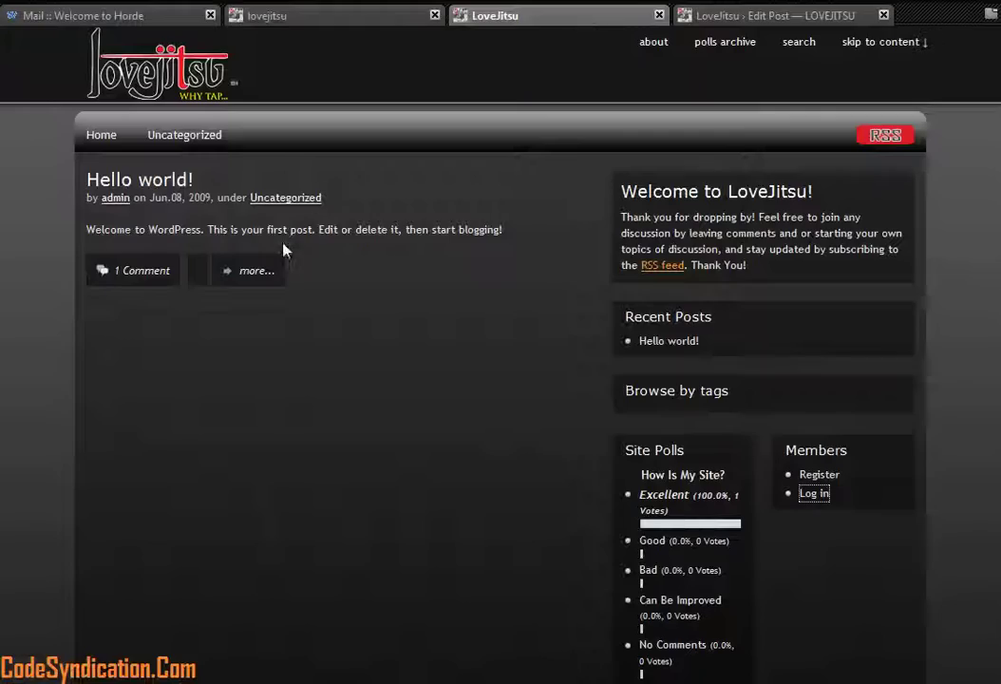
key("F5")
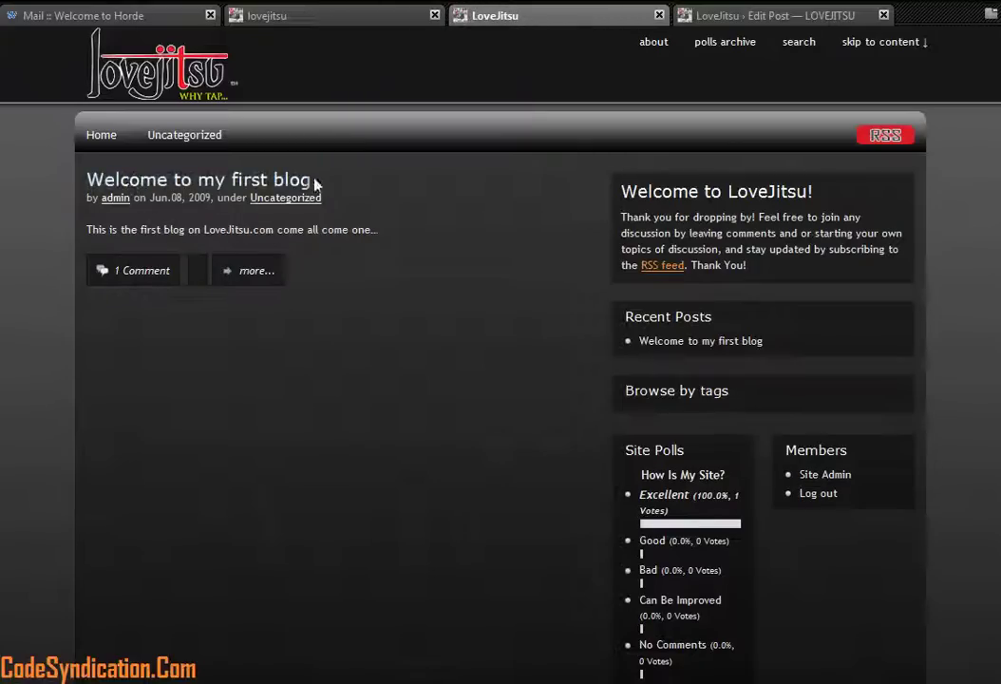
Step: Check the new title and excerpt on the front page and view the Uncategorized category page
left_click_drag(344, 189, 103, 186)
left_click_drag(385, 240, 118, 230)
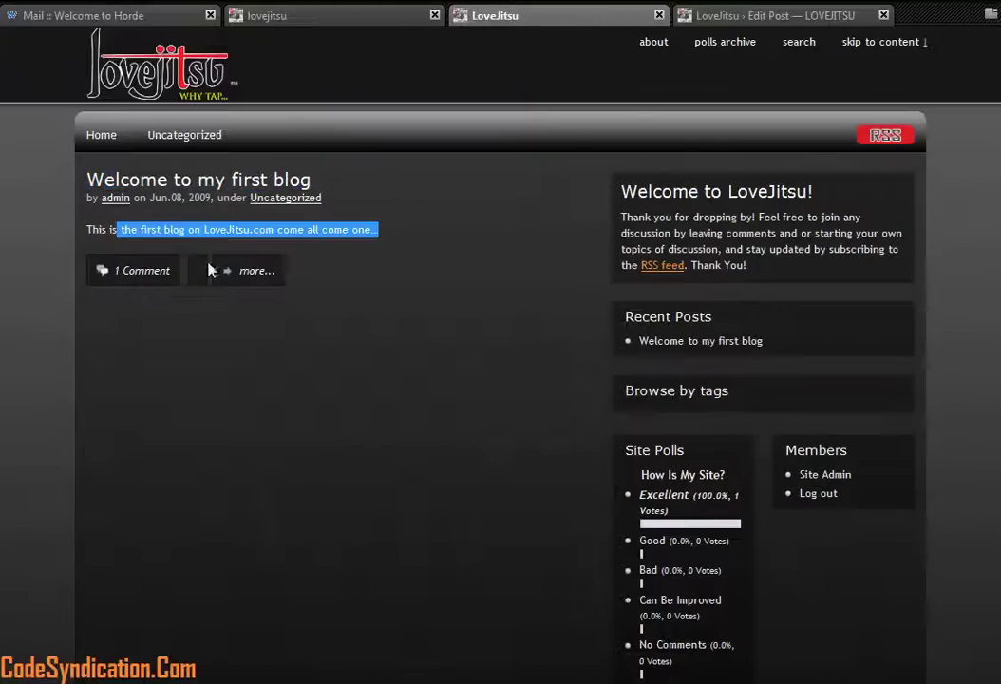
left_click(426, 272)
left_click(769, 15)
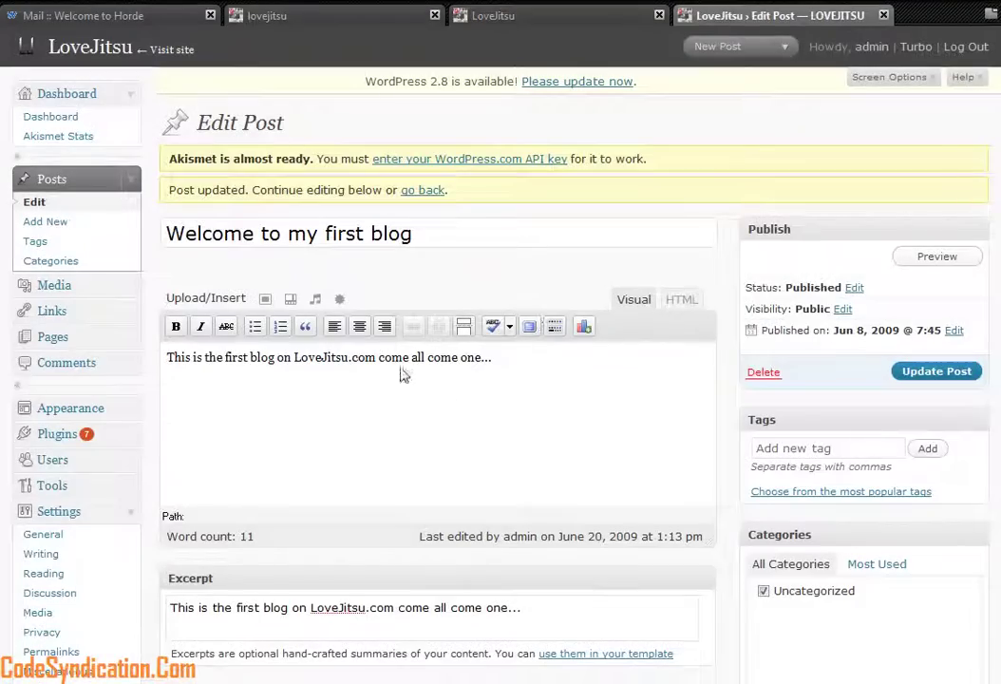
left_click(513, 15)
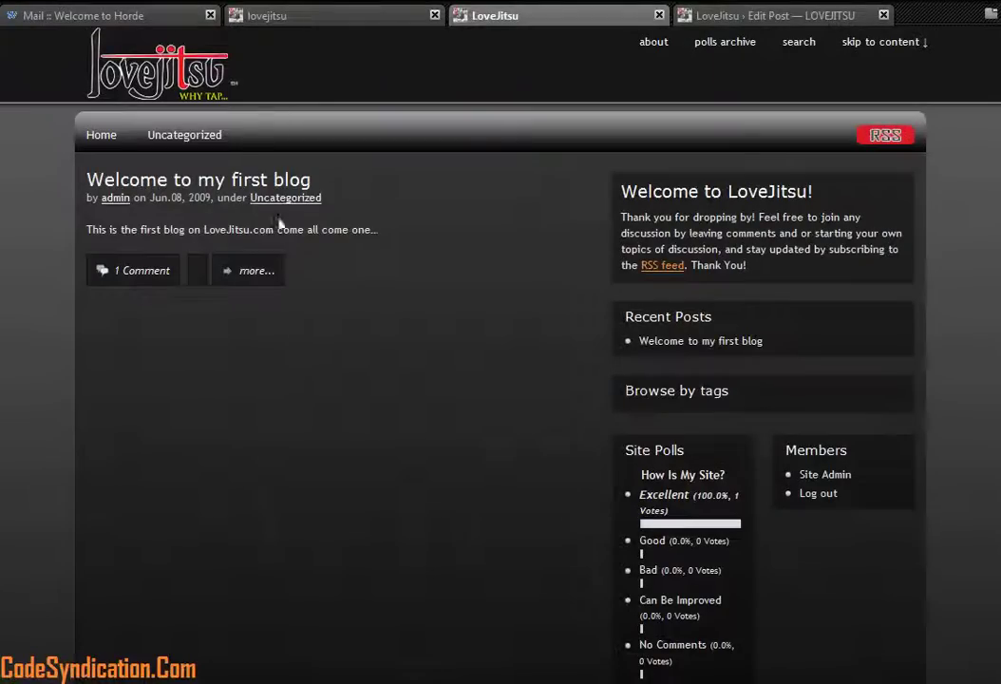
left_click(167, 144)
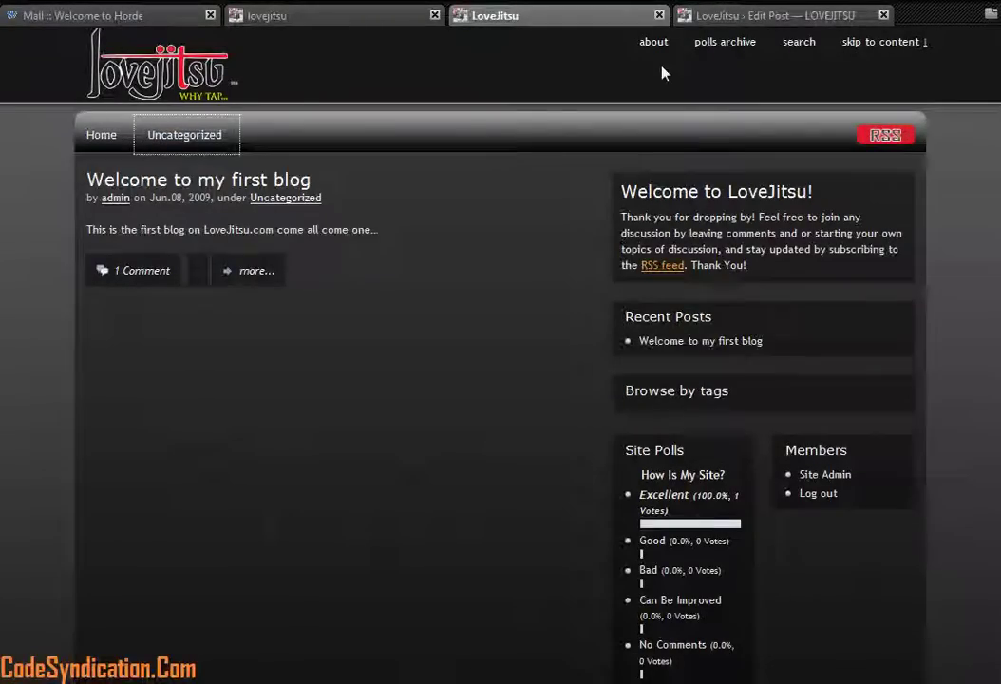
left_click(728, 17)
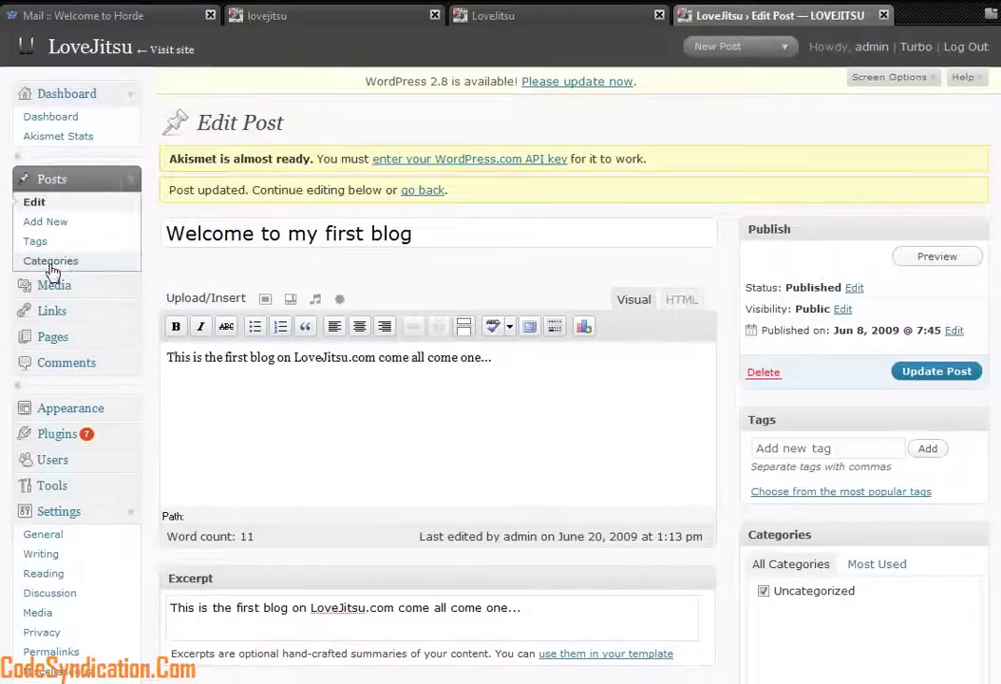
Step: Edit the Uncategorized category and change its name to Martial Arts
left_click(76, 266)
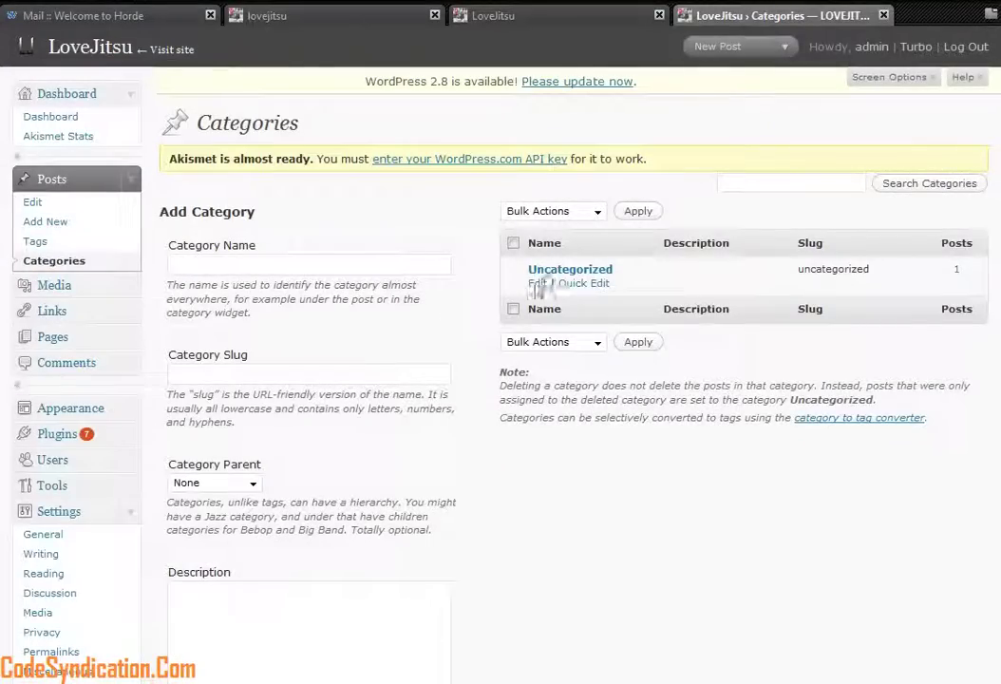
left_click(535, 284)
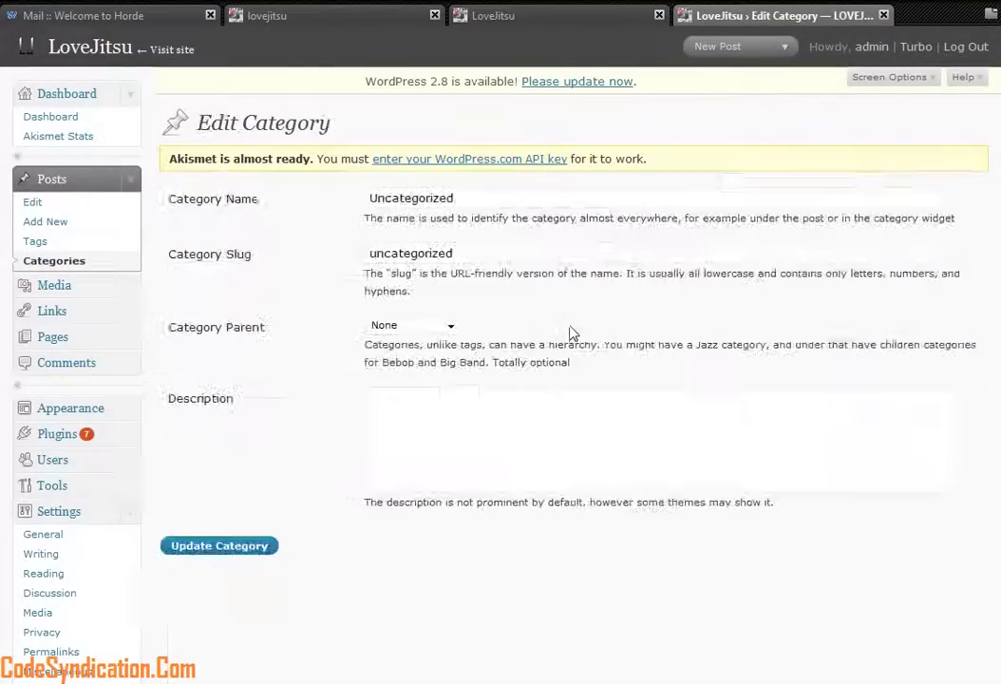
left_click_drag(444, 198, 357, 241)
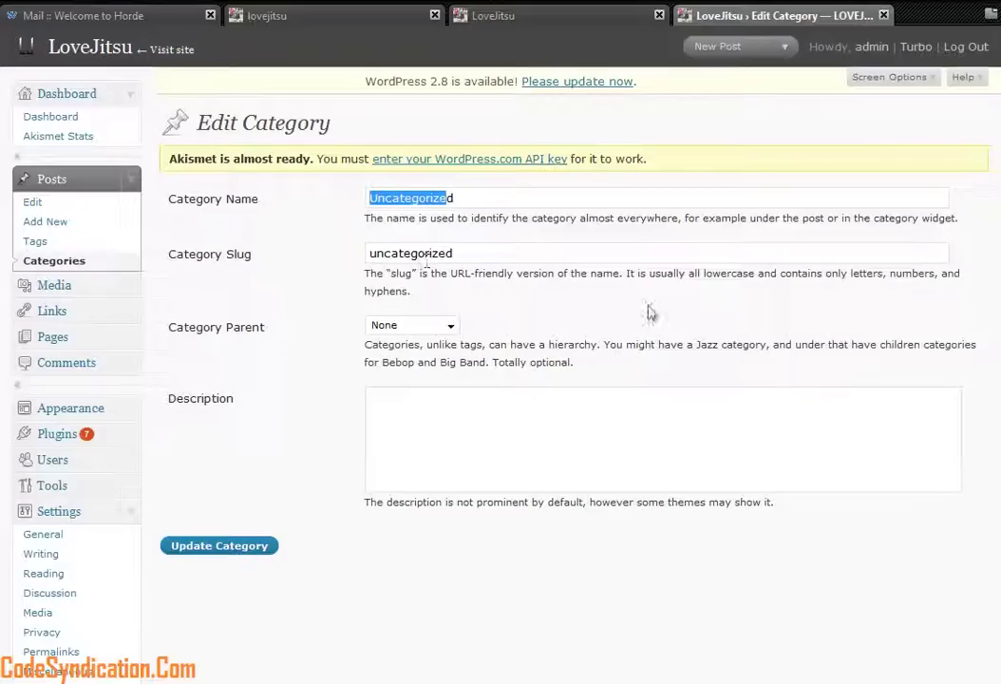
left_click_drag(475, 197, 230, 198)
type("mAR")
key("BackSpace")
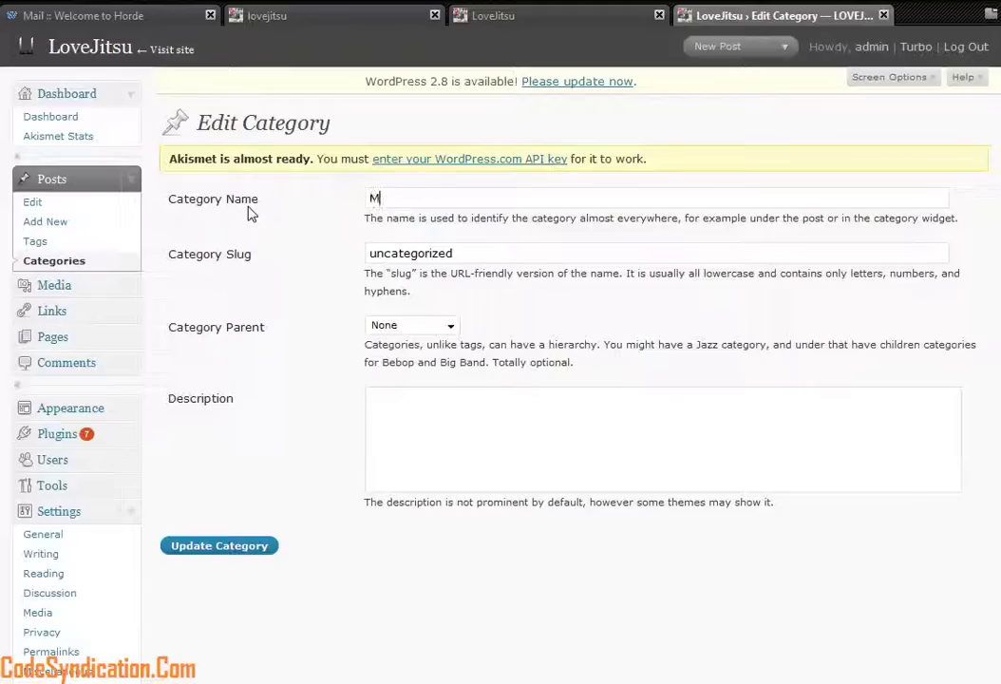
key("BackSpace")
key("BackSpace")
key("BackSpace")
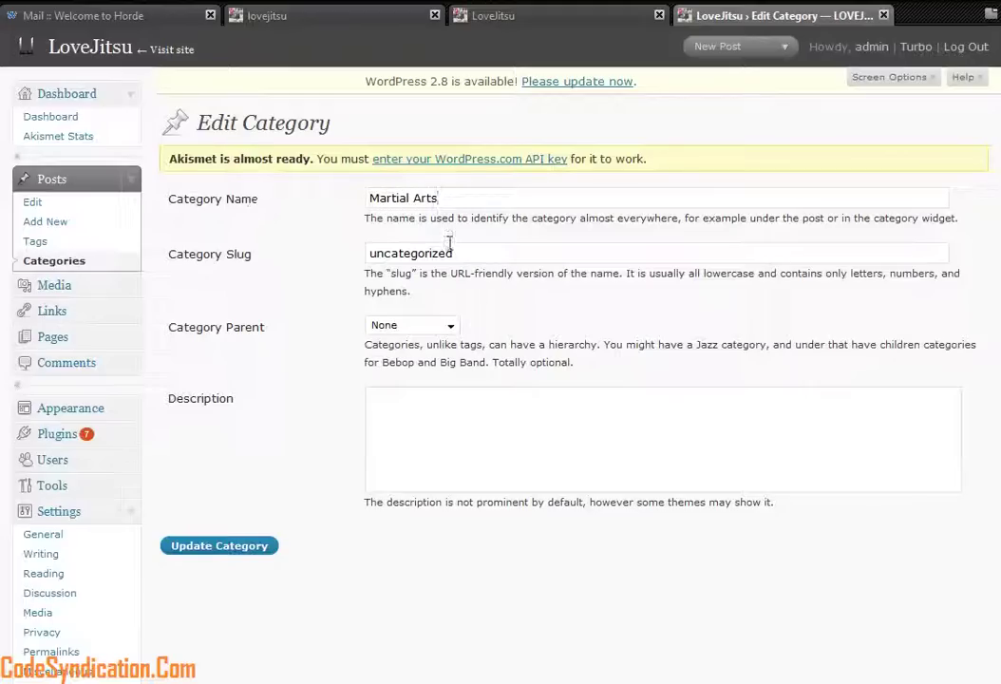
Step: Set the slug to Martial Arts, add description 'Martial Arts Category', and update the category
left_click_drag(439, 197, 353, 194)
key("ctrl+c")
left_click_drag(485, 254, 358, 271)
key("ctrl+v")
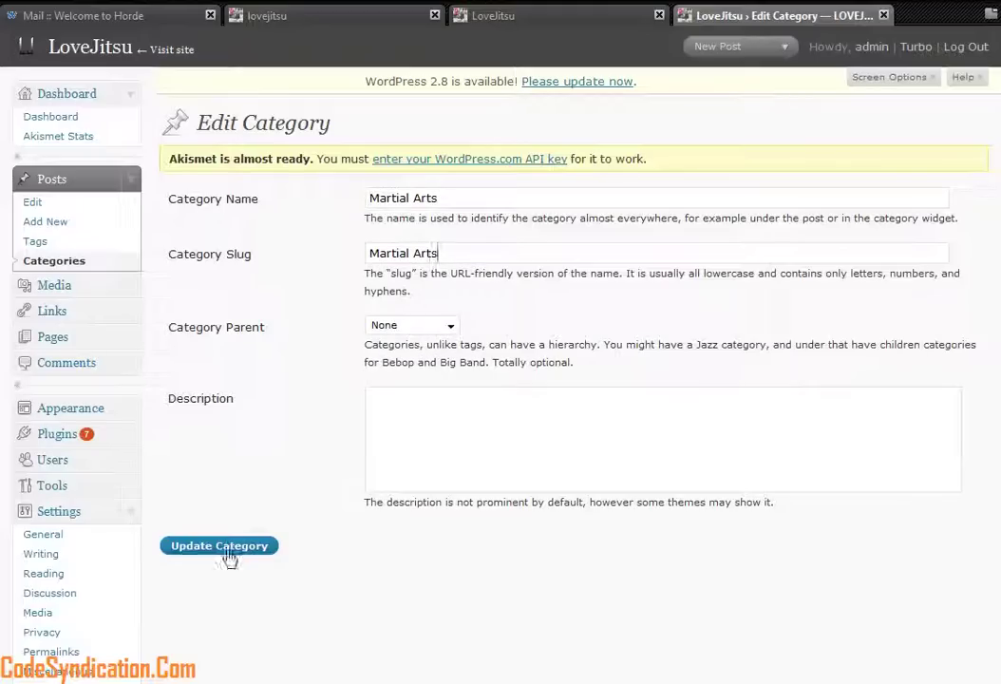
left_click(385, 429)
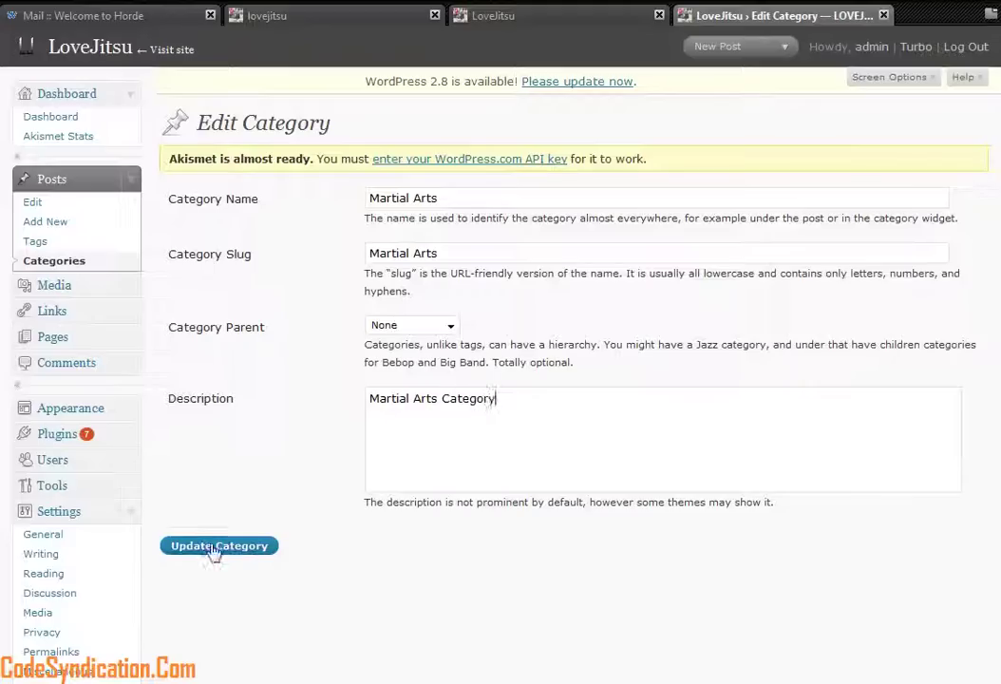
left_click(264, 549)
left_click(583, 17)
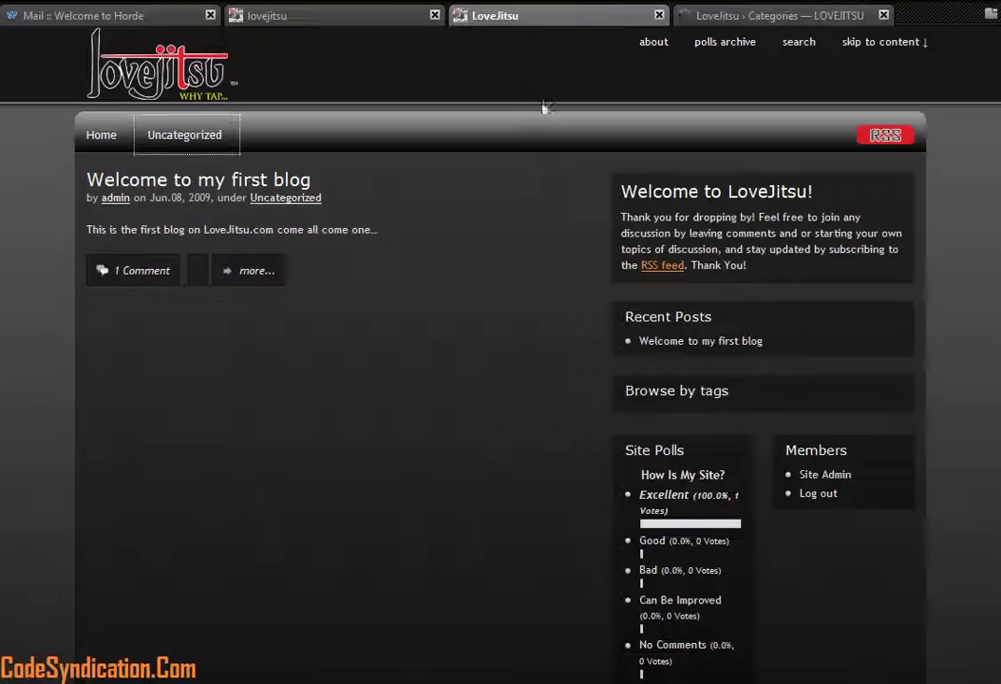
Step: Return to the admin Posts list and open 'Welcome to my first blog' for editing
left_click(689, 15)
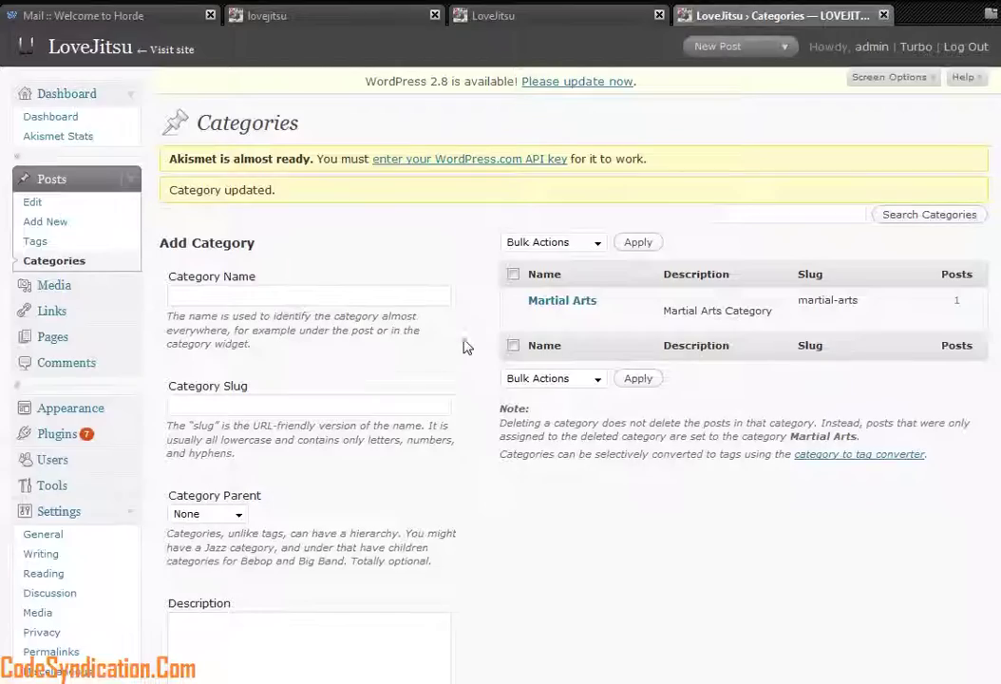
left_click(34, 201)
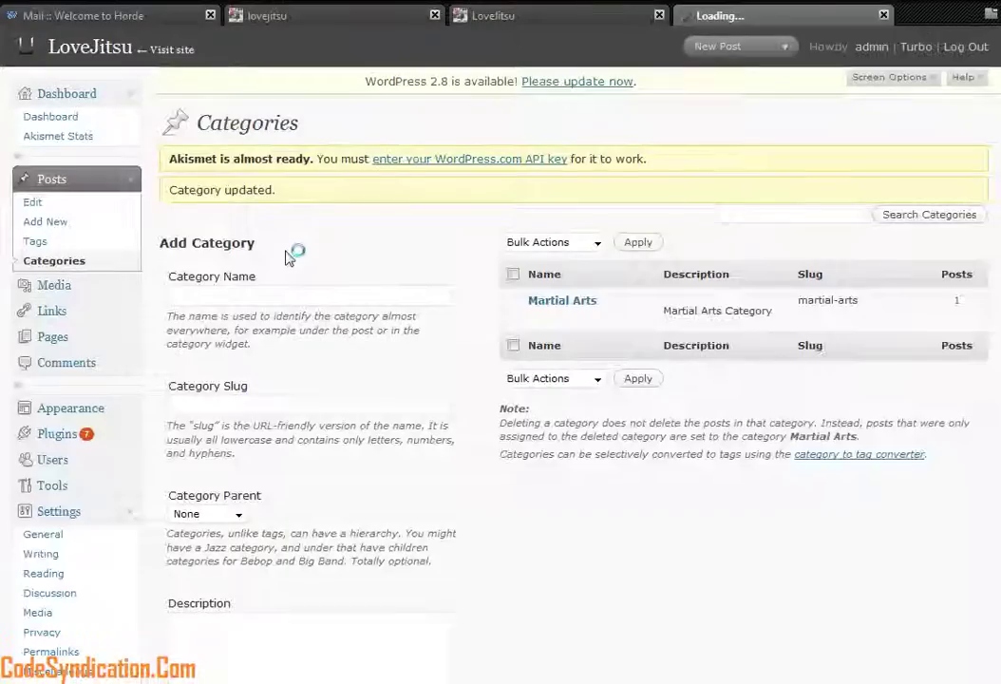
mouse_move(699, 280)
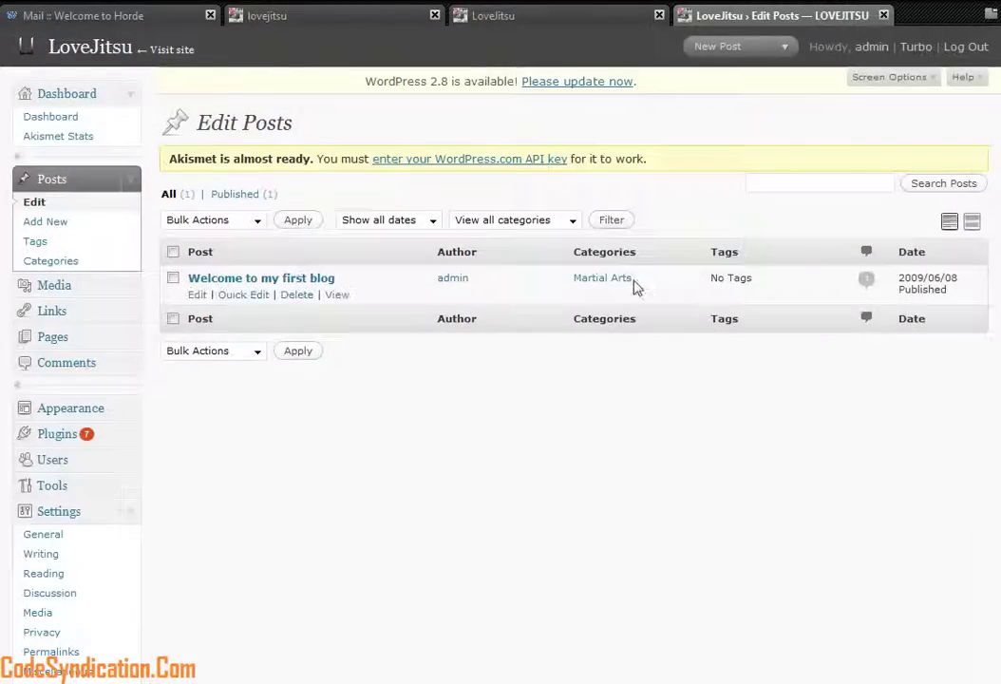
left_click(198, 294)
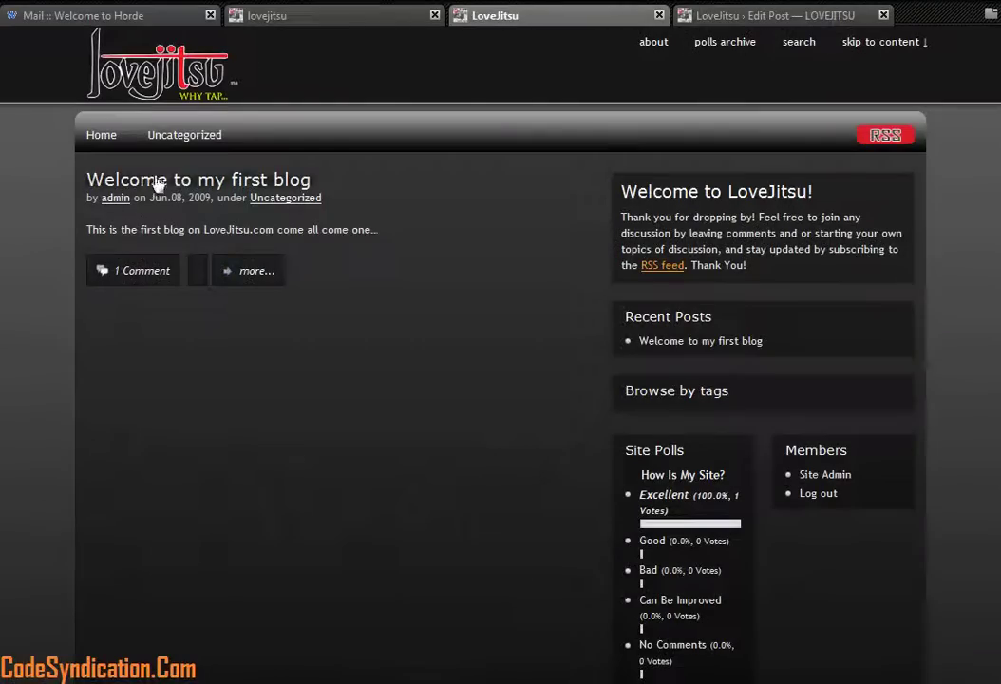
Step: Reload the front page to see the post under Martial Arts, then open the Comments list
left_click(528, 17)
key("F5")
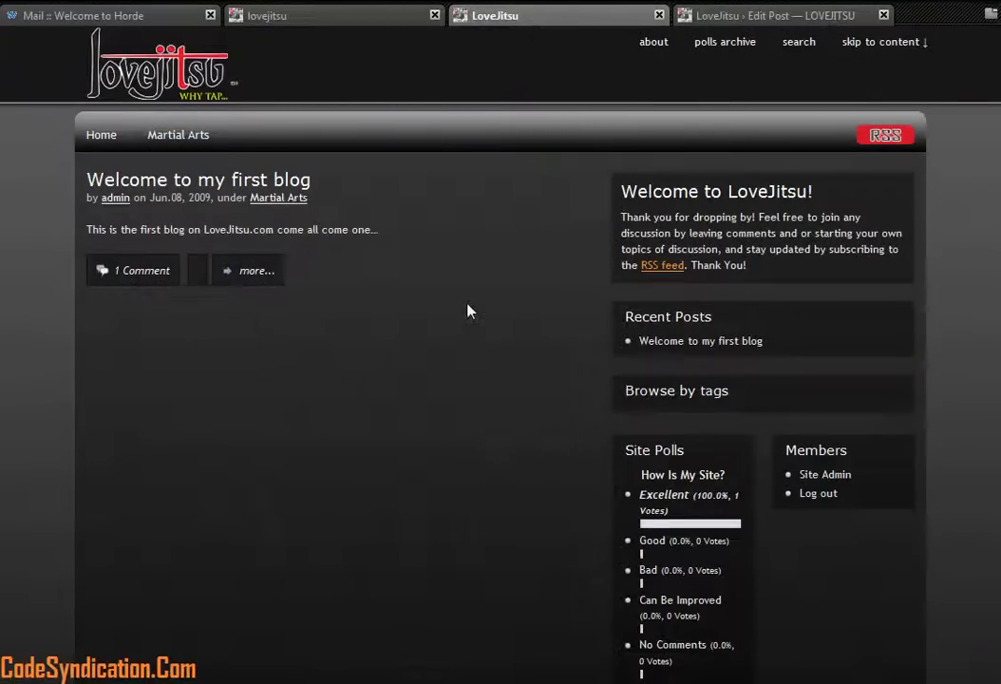
scroll(465, 314, "down", 3)
scroll(481, 375, "up", 3)
left_click(731, 18)
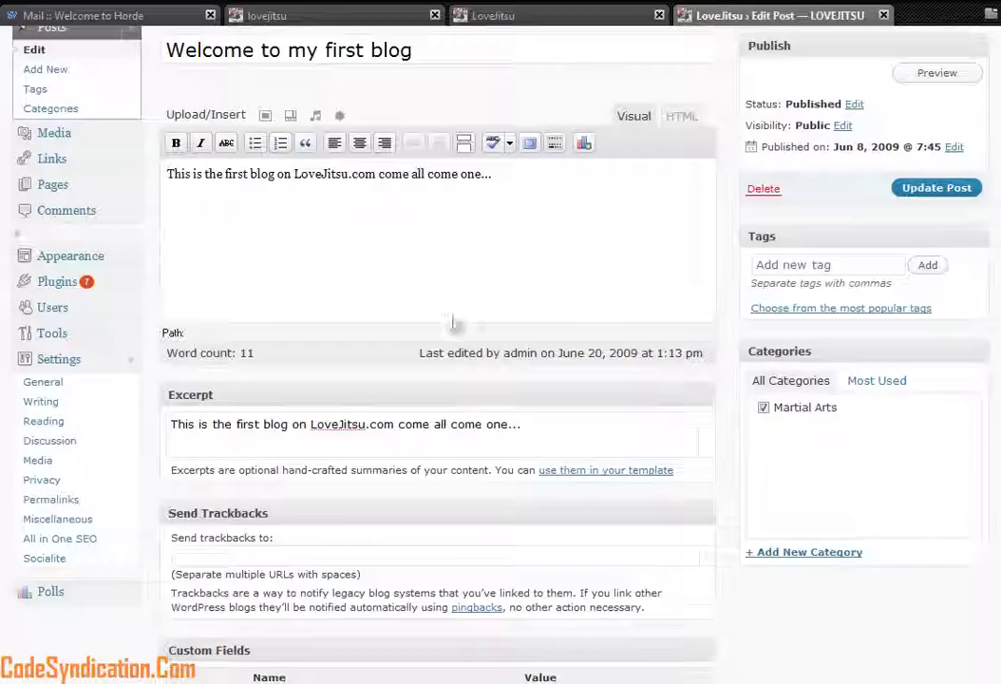
scroll(97, 173, "up", 3)
left_click(68, 365)
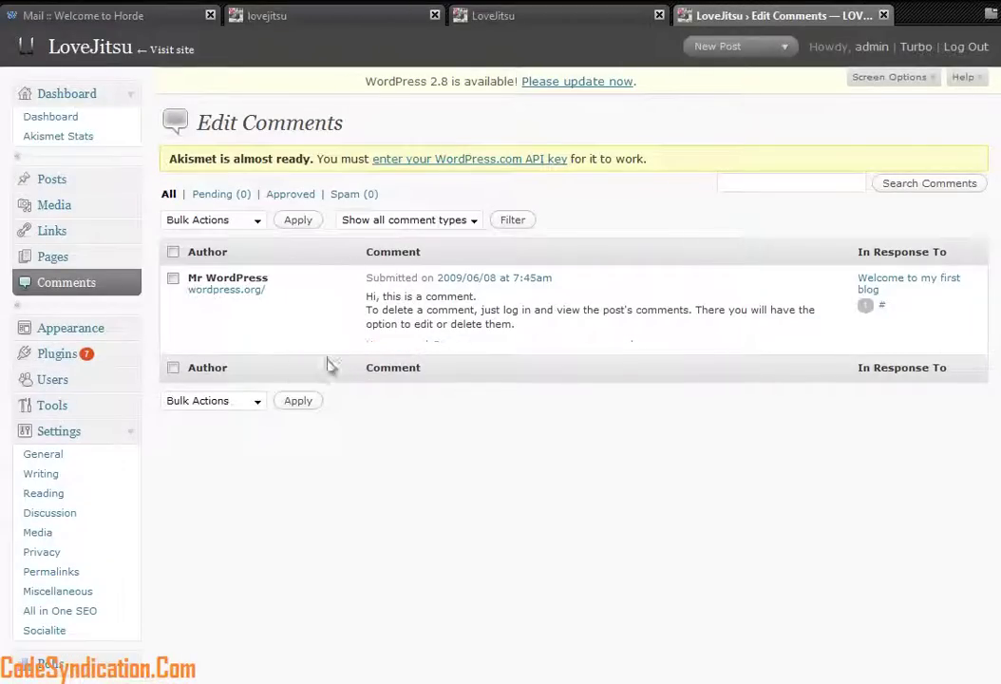
Step: Look through General Settings, leaving the New User Default Role as Contributor
scroll(285, 418, "down", 1)
left_click(57, 407)
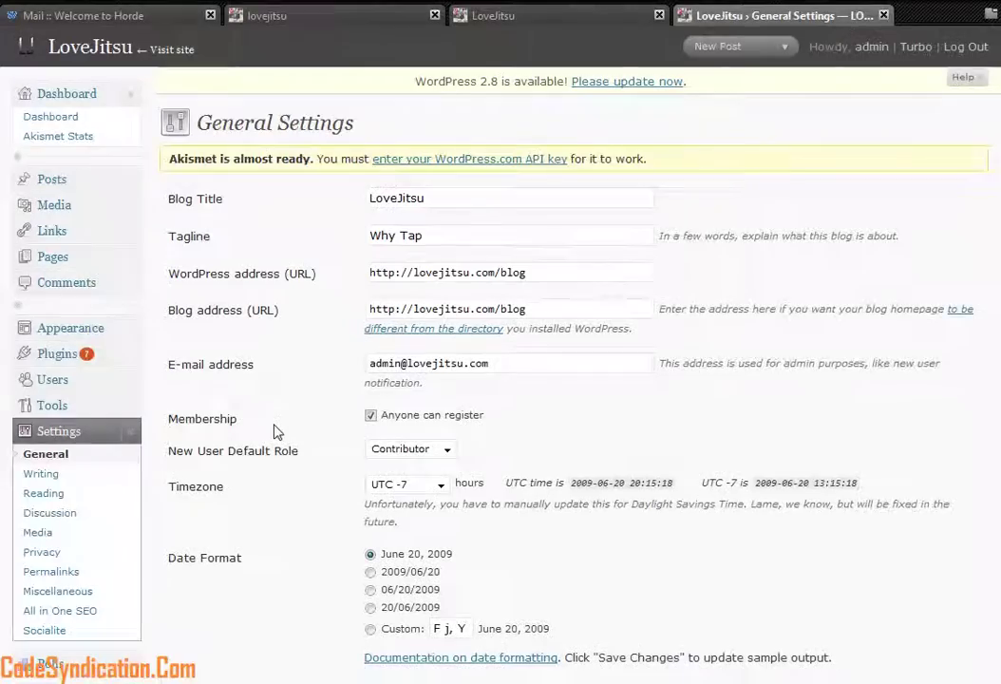
scroll(275, 433, "down", 2)
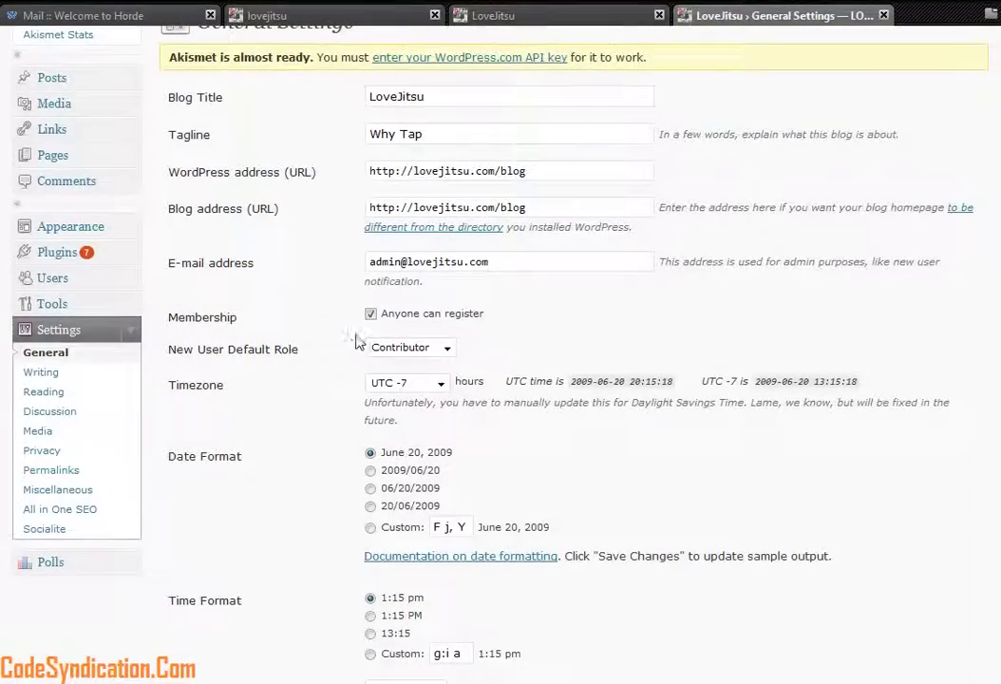
left_click(449, 355)
left_click(434, 364)
scroll(483, 354, "down", 3)
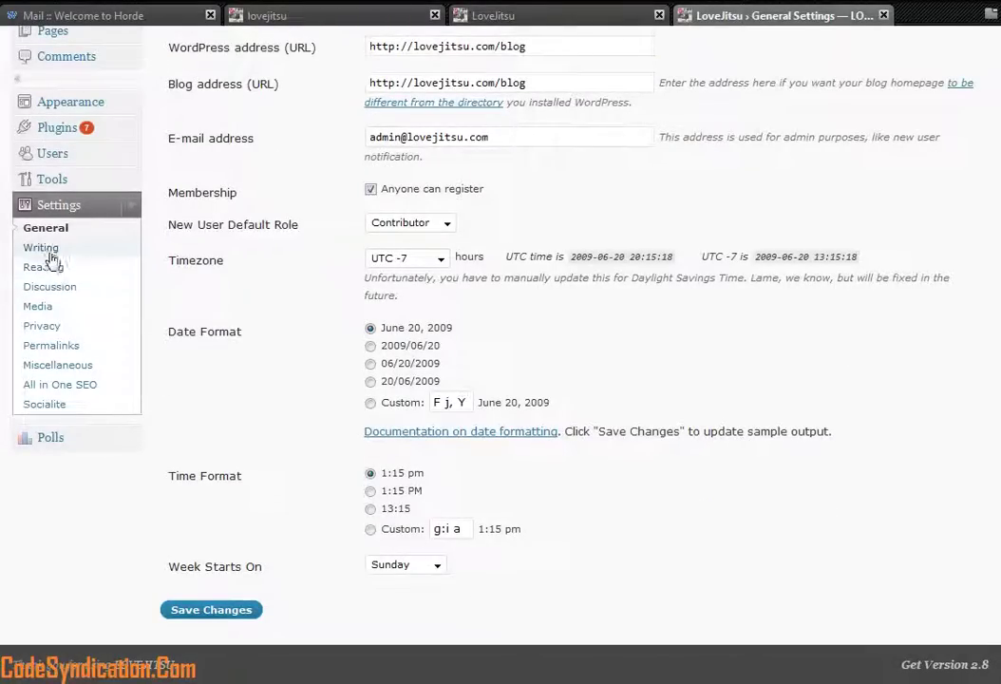
left_click(41, 249)
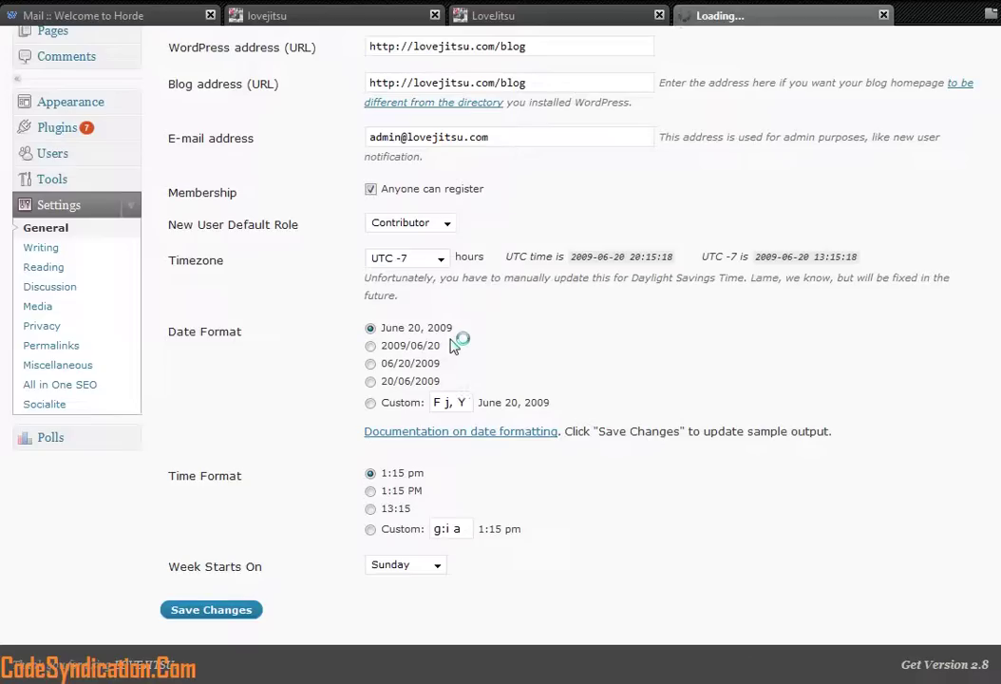
Step: Check the Default Post Category dropdown shows Martial Arts and scroll to Update Services, changing nothing
scroll(454, 343, "down", 3)
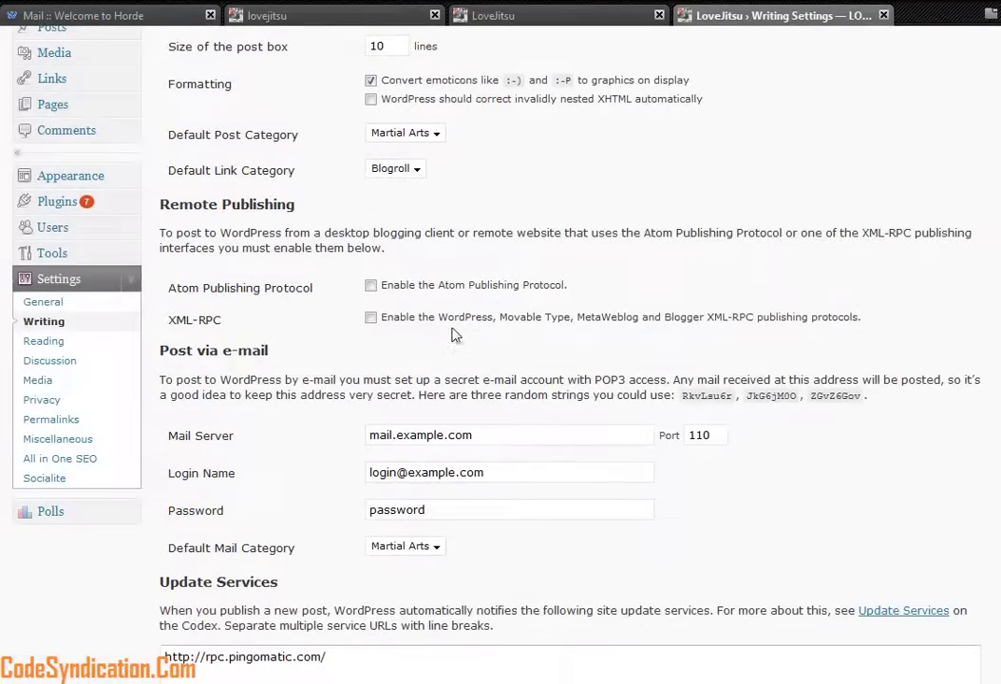
scroll(440, 269, "up", 2)
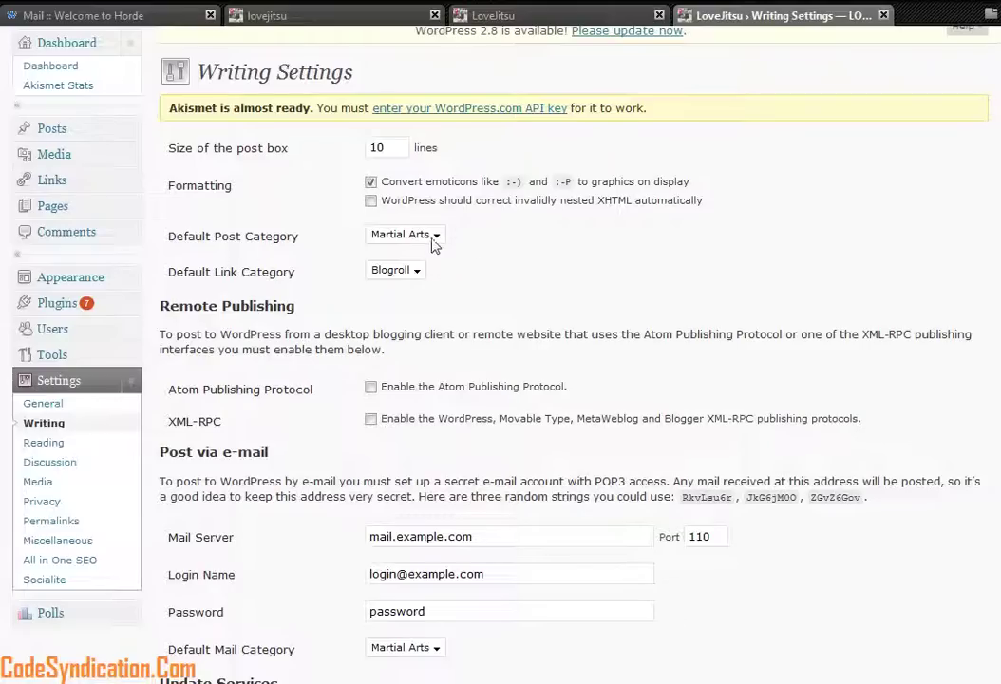
left_click(437, 237)
left_click(425, 253)
scroll(505, 313, "down", 3)
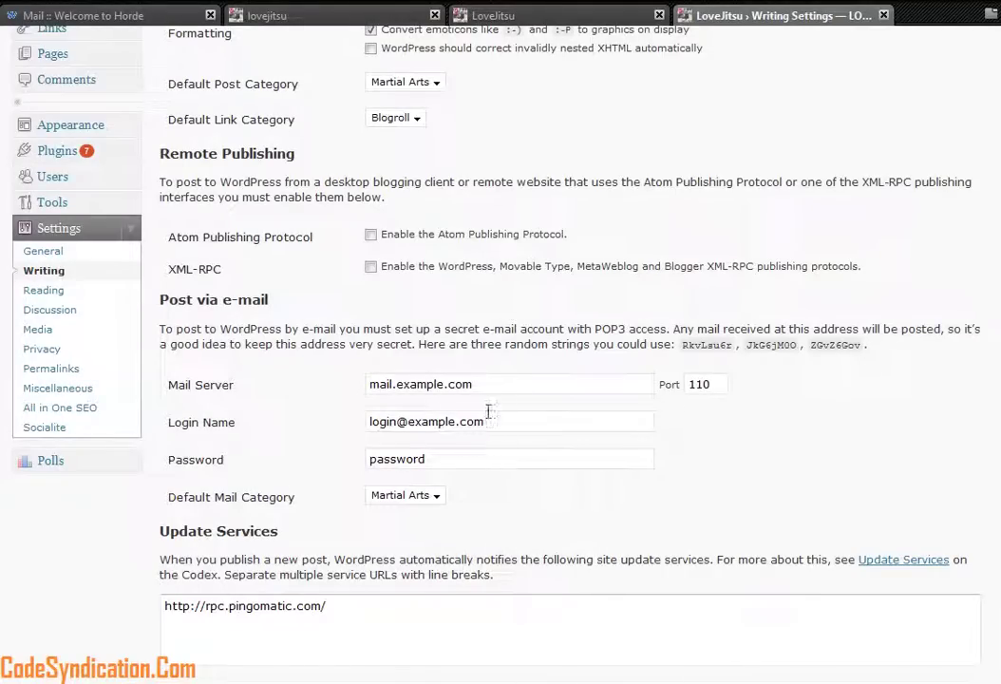
scroll(492, 418, "down", 2)
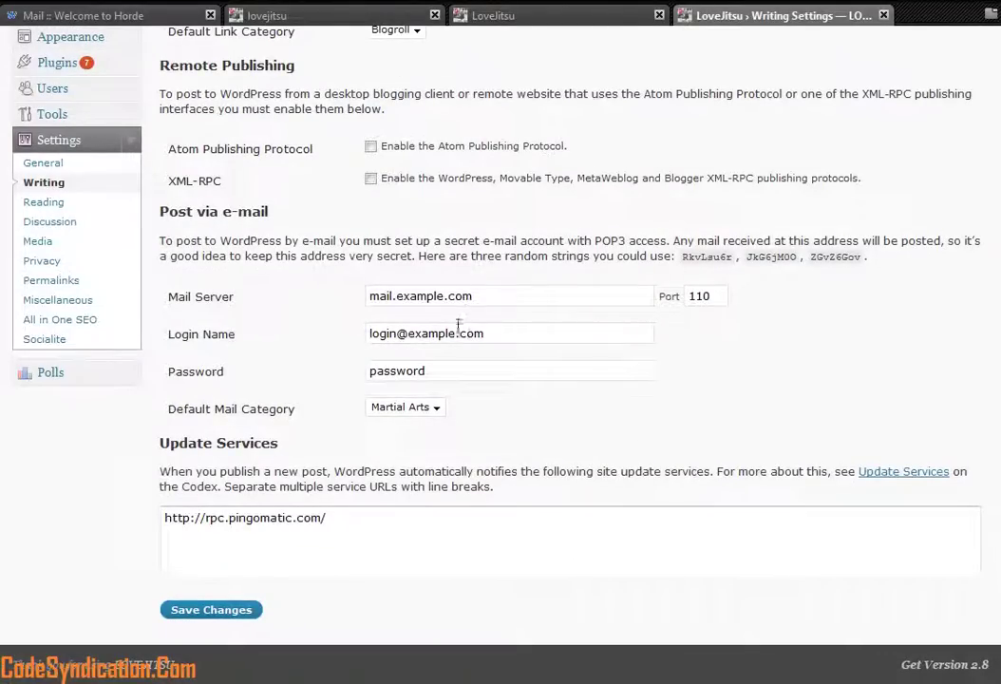
scroll(487, 378, "up", 3)
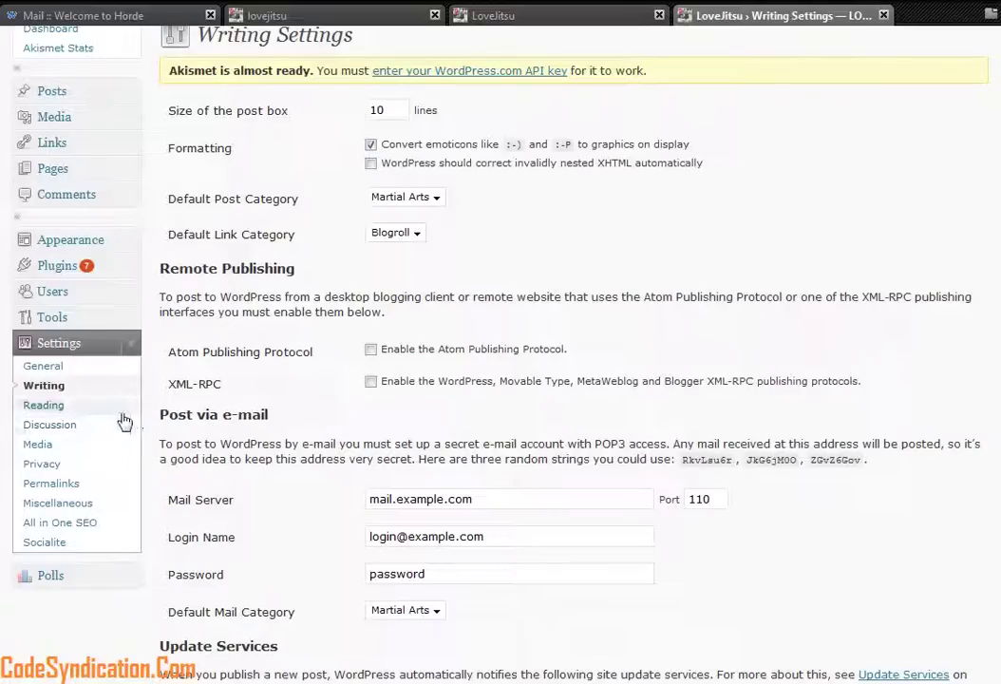
Step: Inspect the Reading Settings' Posts page options without changes, then list the About and polls archive pages
left_click(42, 406)
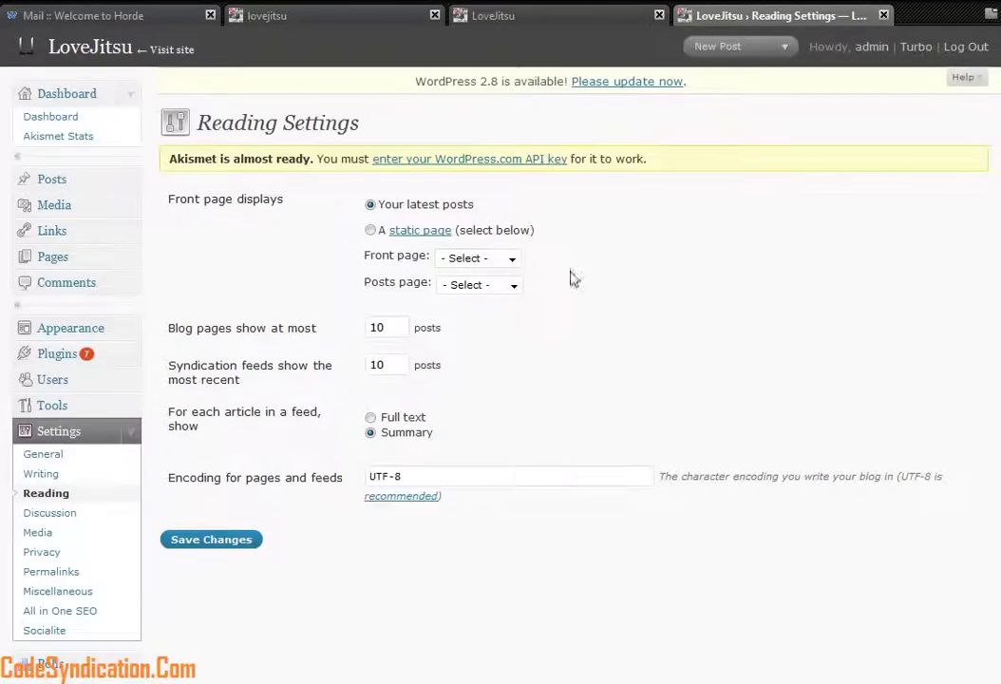
left_click(511, 285)
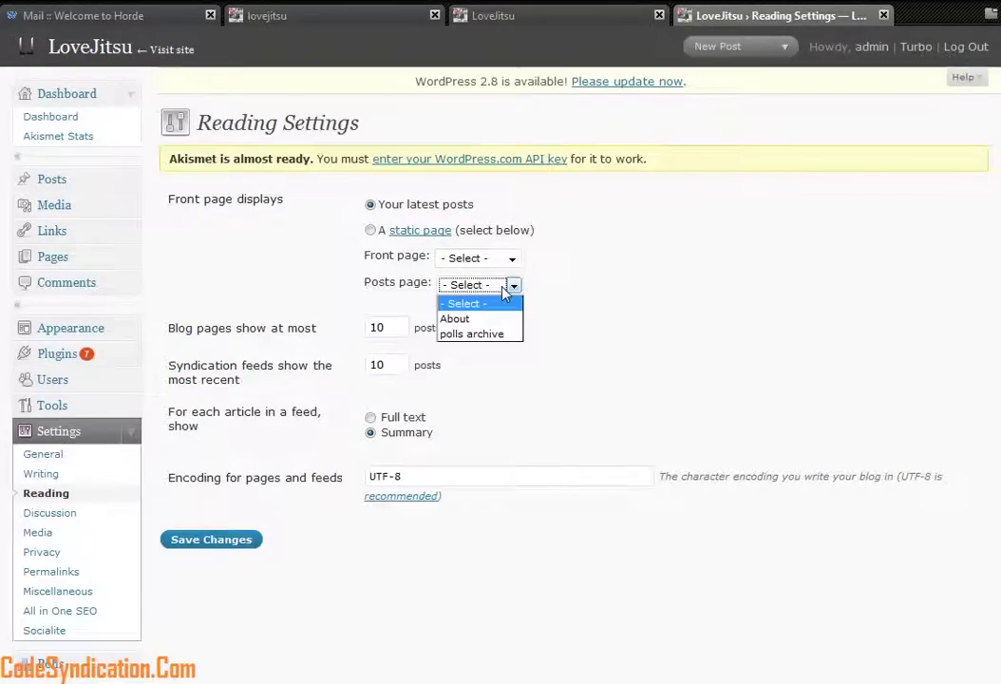
left_click(601, 289)
left_click(519, 286)
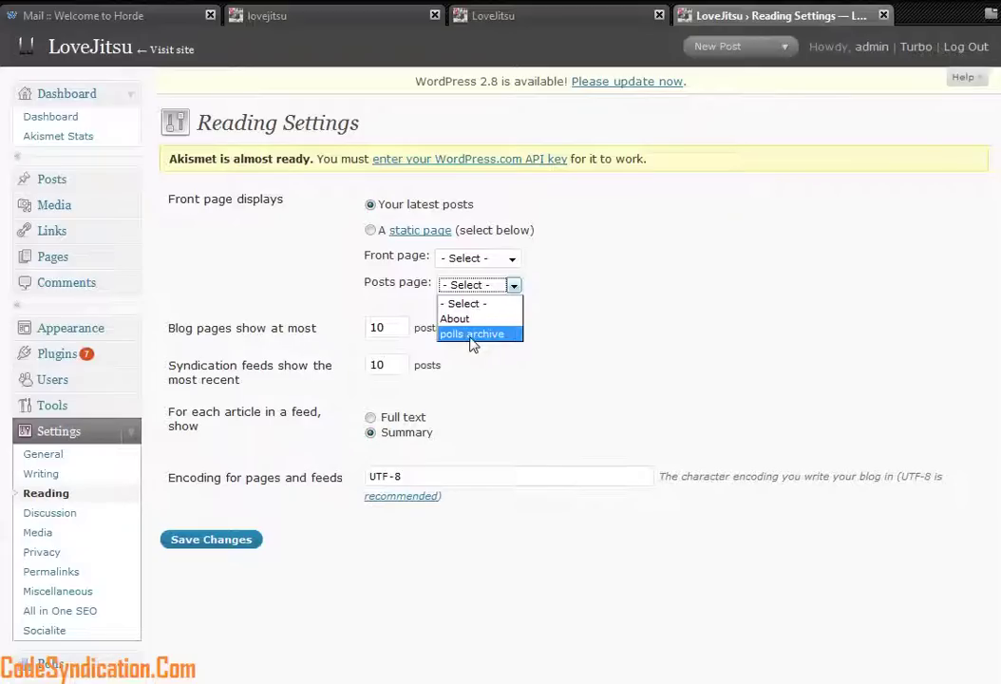
left_click(570, 302)
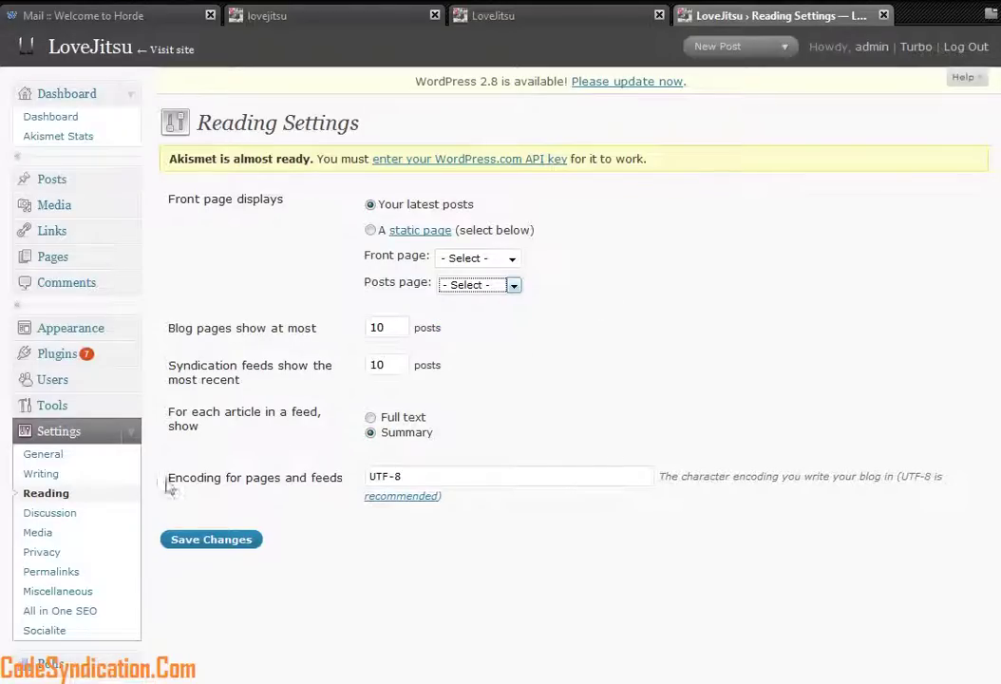
left_click(52, 258)
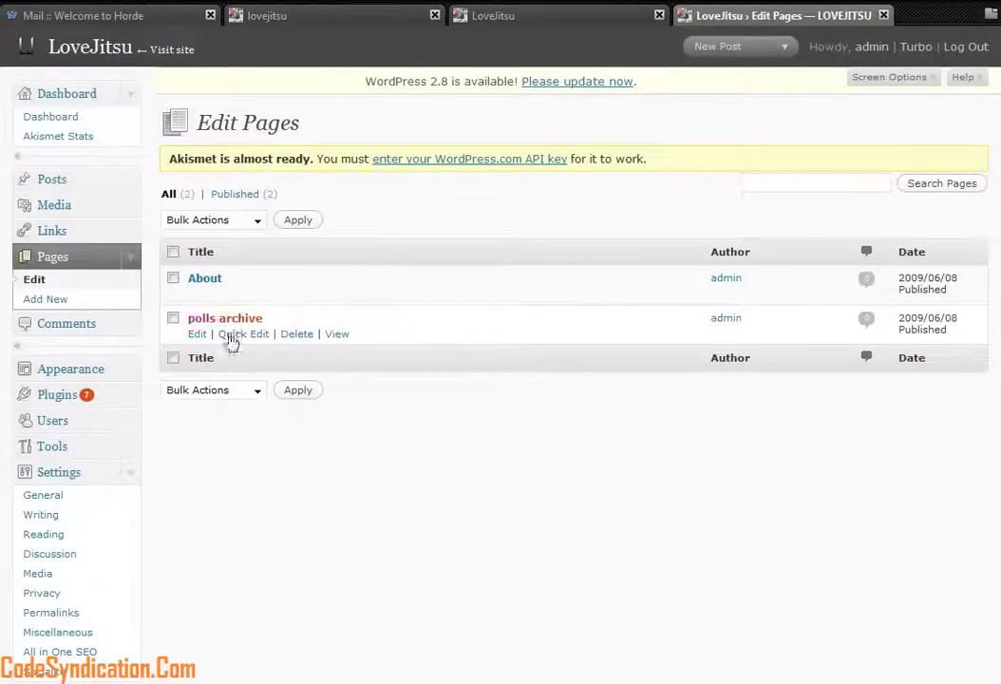
left_click(575, 16)
Step: View the live About page, then go back to Edit Pages and open About for editing
left_click(651, 44)
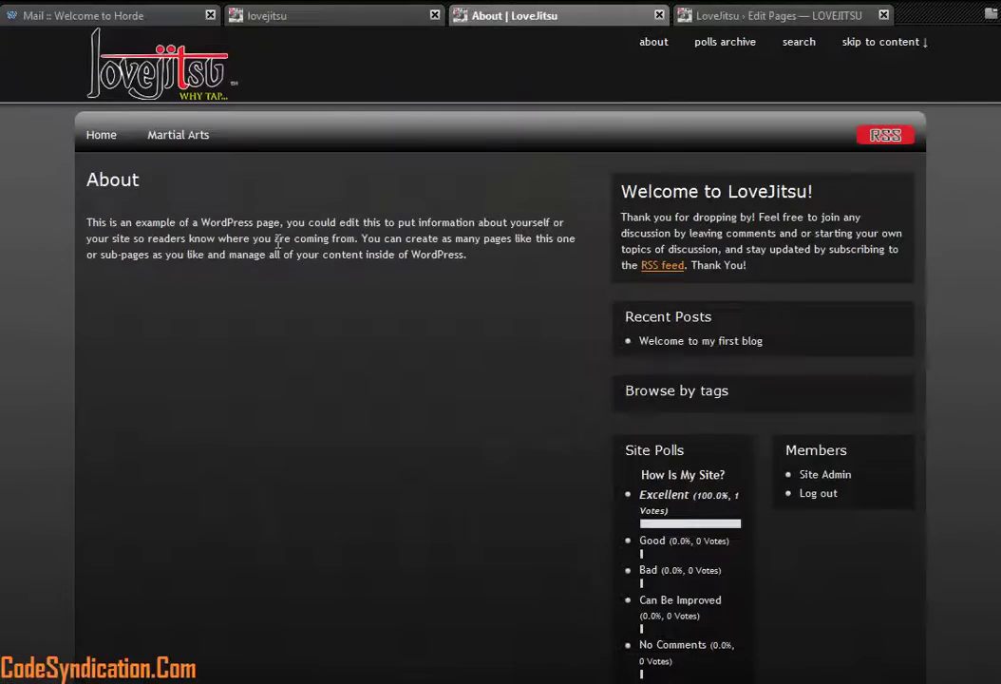
left_click(691, 17)
left_click(195, 295)
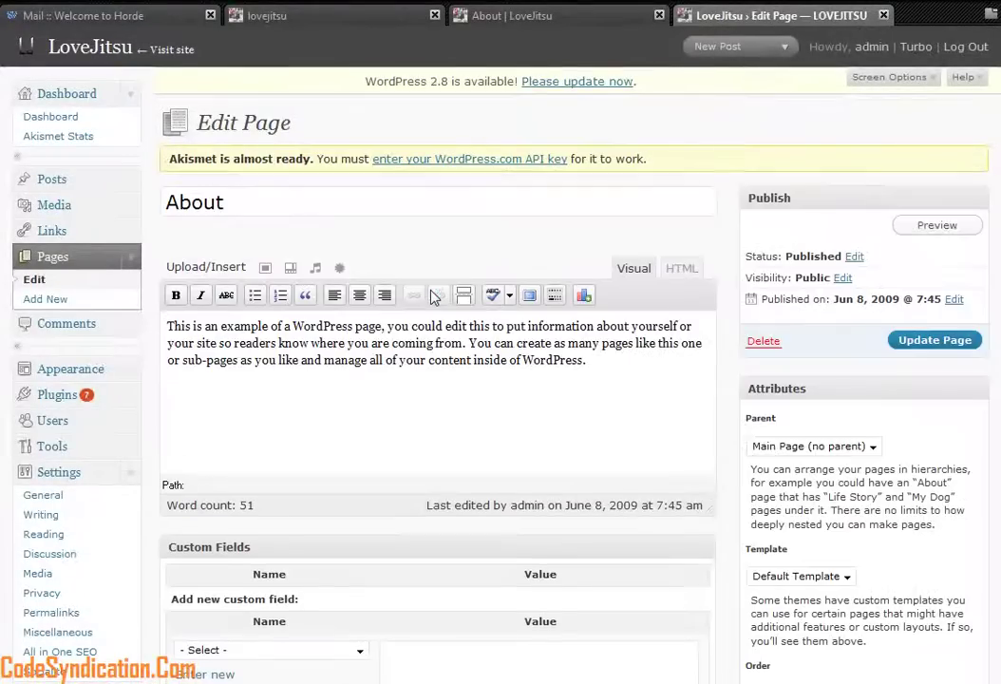
Step: Select the opening text and scroll through the About page editor, previewing the live page and returning
left_click_drag(616, 343, 167, 326)
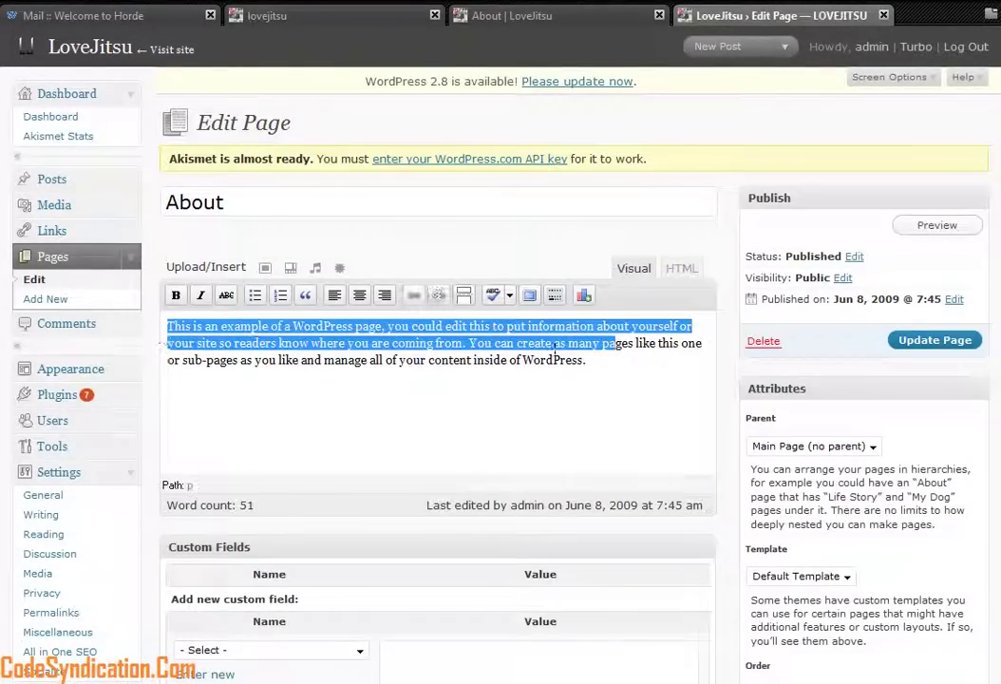
left_click_drag(222, 201, 166, 209)
left_click(262, 203)
scroll(373, 395, "down", 2)
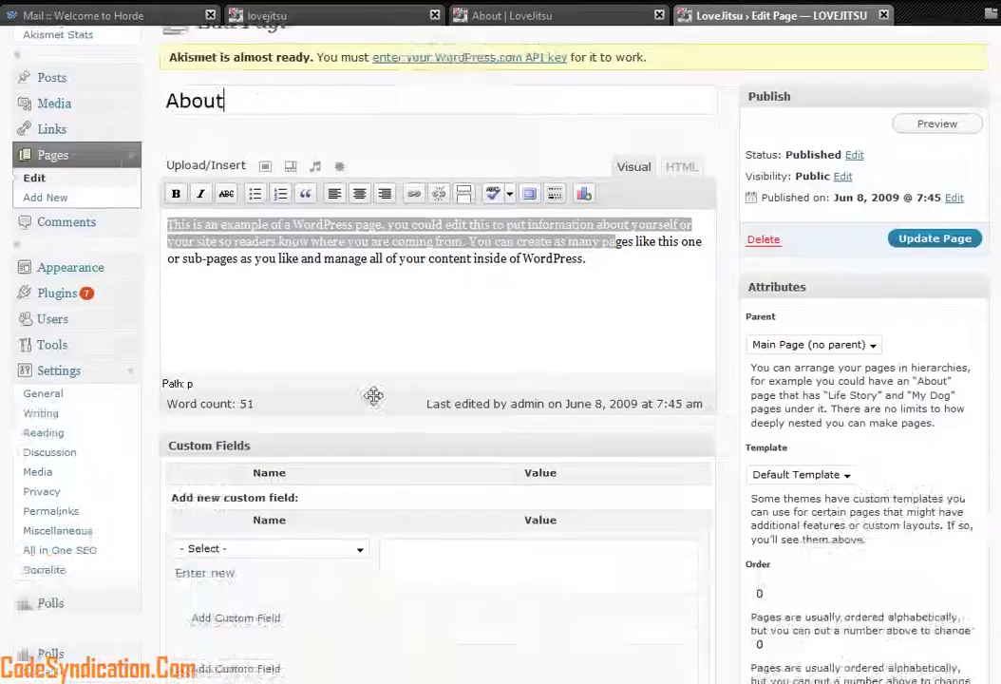
scroll(373, 395, "down", 8)
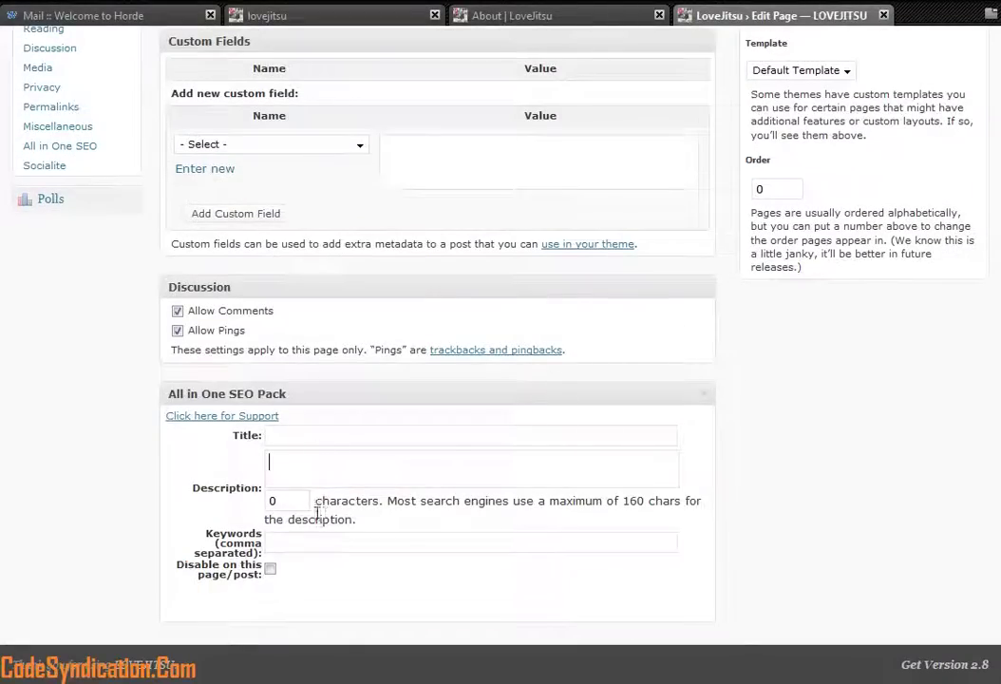
scroll(364, 426, "up", 9)
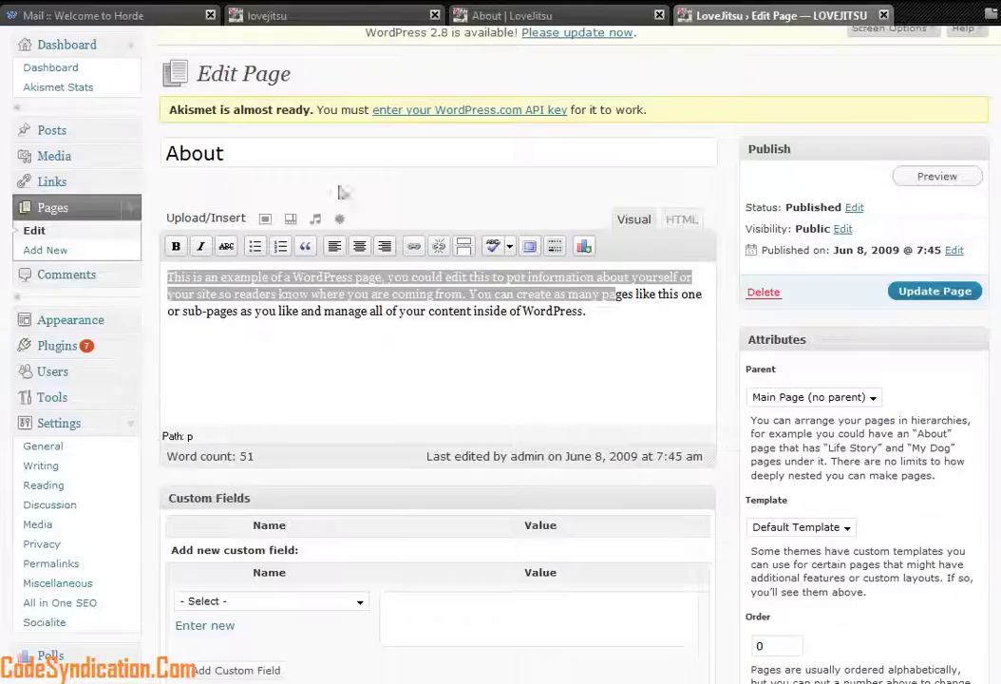
left_click(135, 211)
scroll(171, 257, "up", 1)
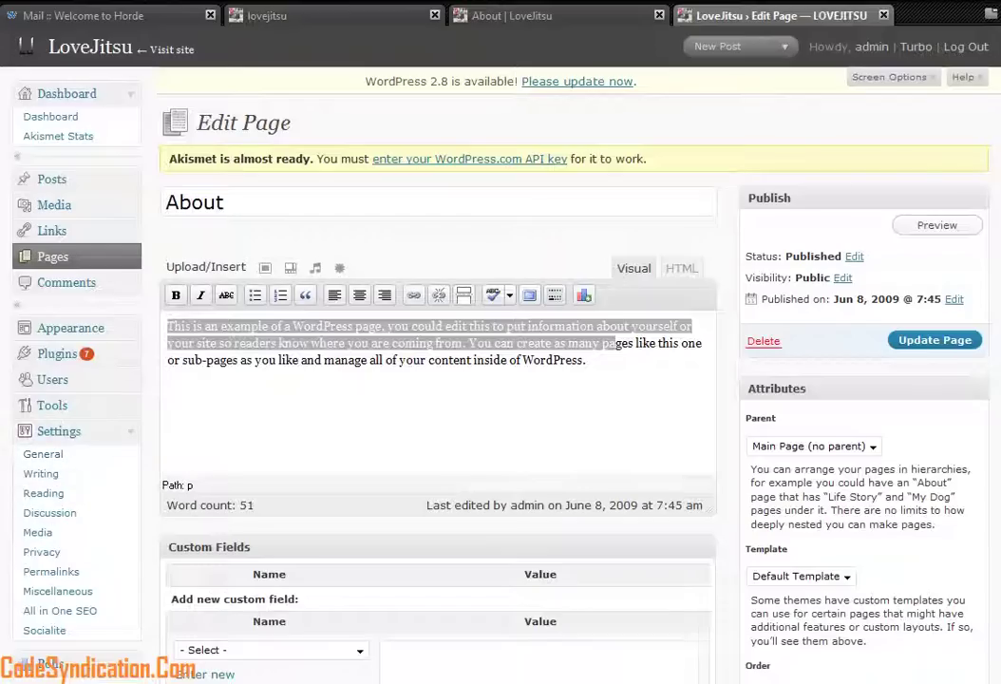
left_click(579, 16)
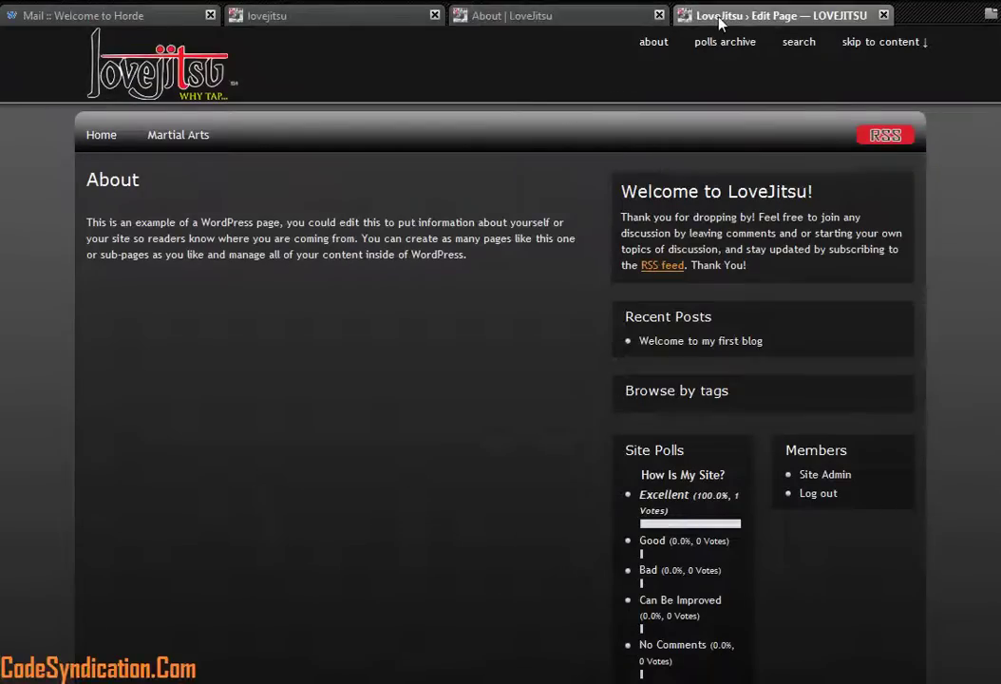
left_click(684, 15)
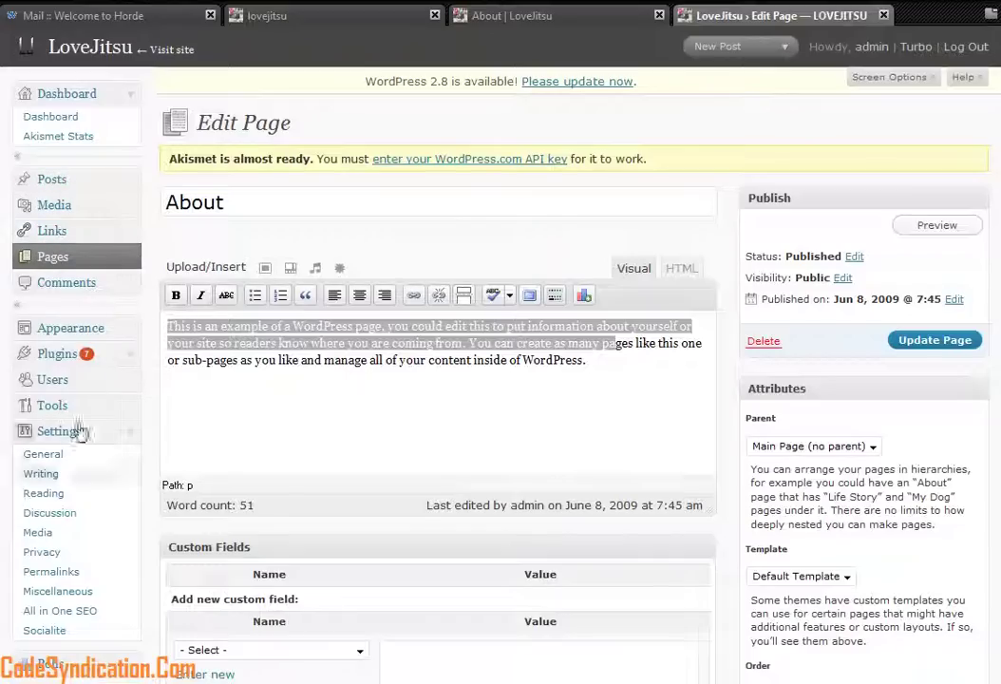
Step: View the single admin user under Users and the Socialite configuration, then return to the Dashboard
left_click(52, 382)
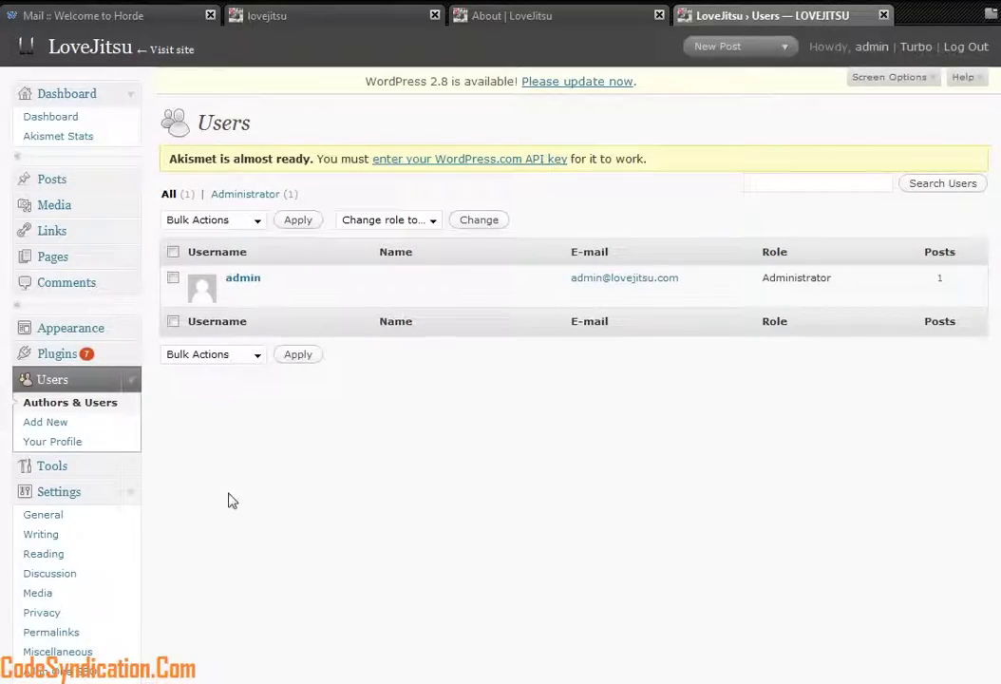
scroll(218, 470, "down", 2)
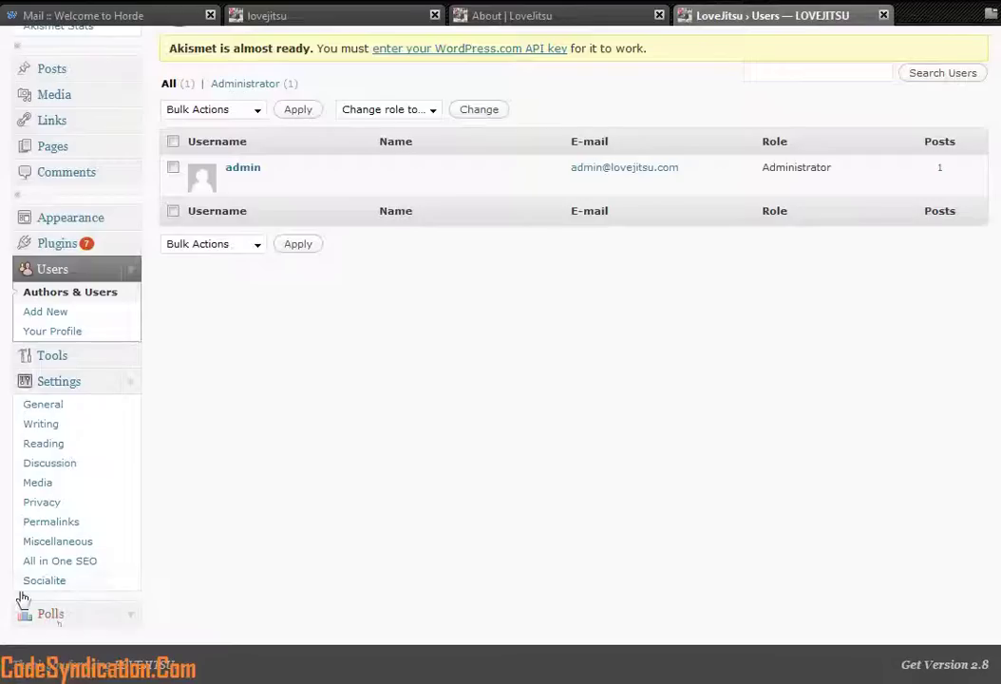
left_click(51, 582)
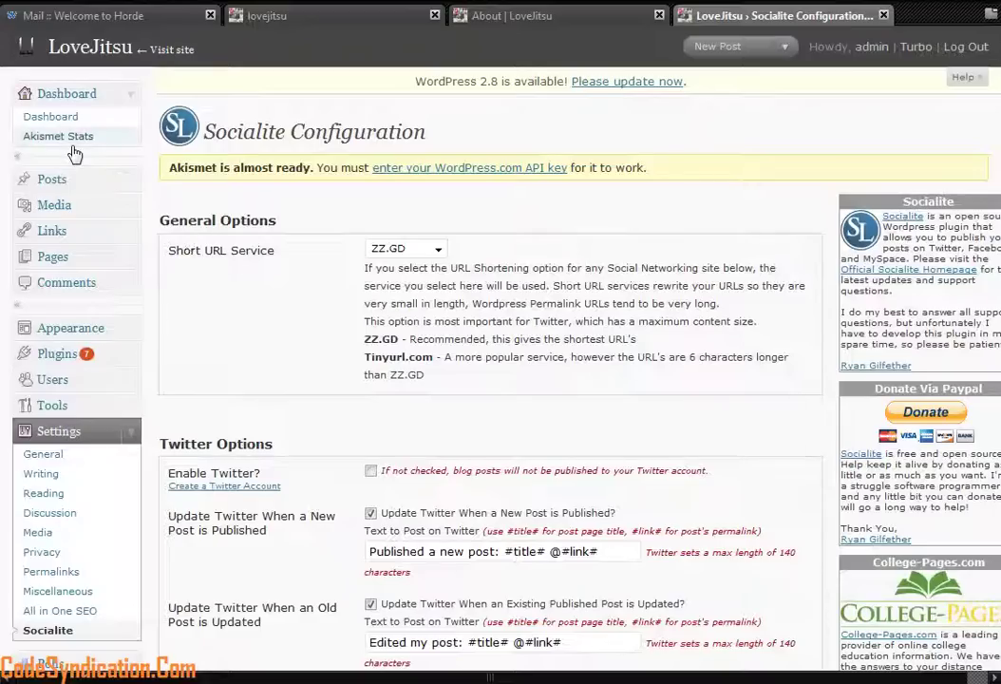
left_click(52, 90)
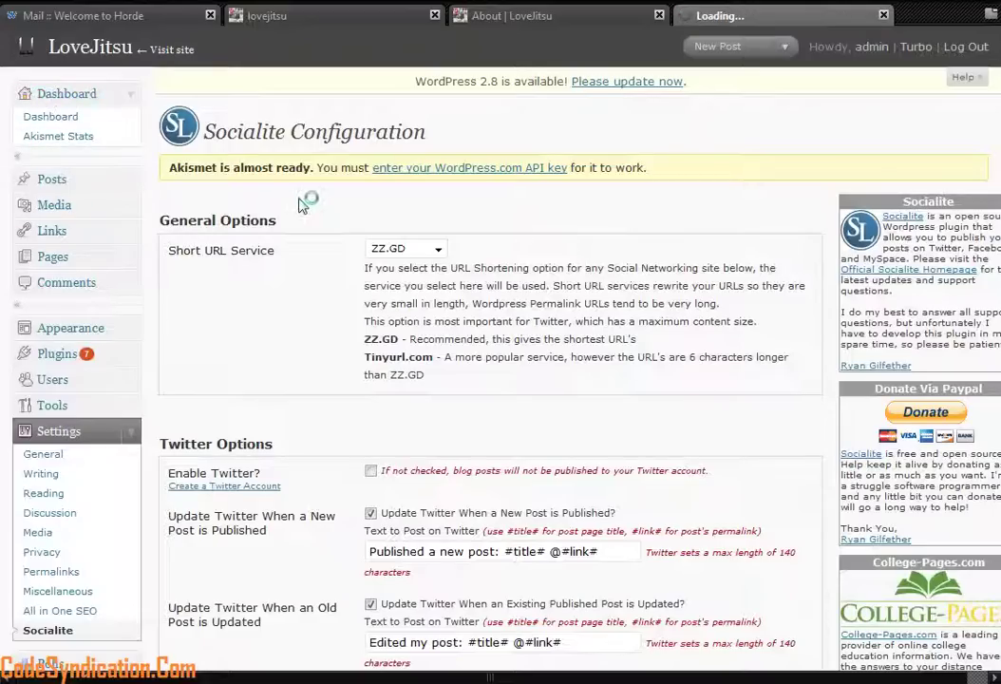
Step: Visit Appearance > Themes and Widgets, checking the widget area choices and the live About page
left_click(71, 332)
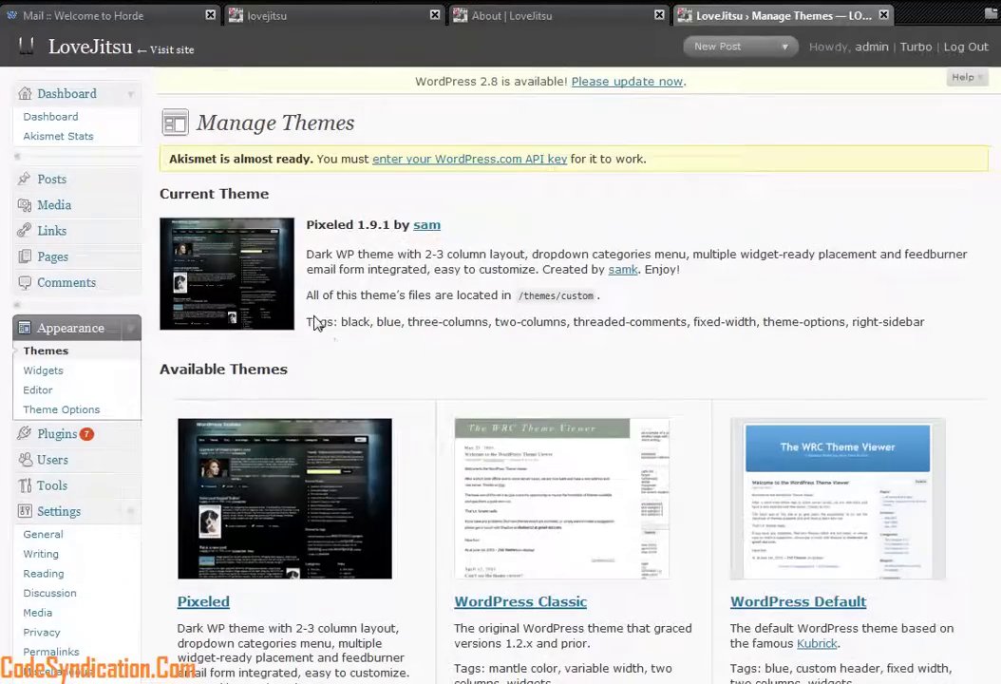
left_click(43, 373)
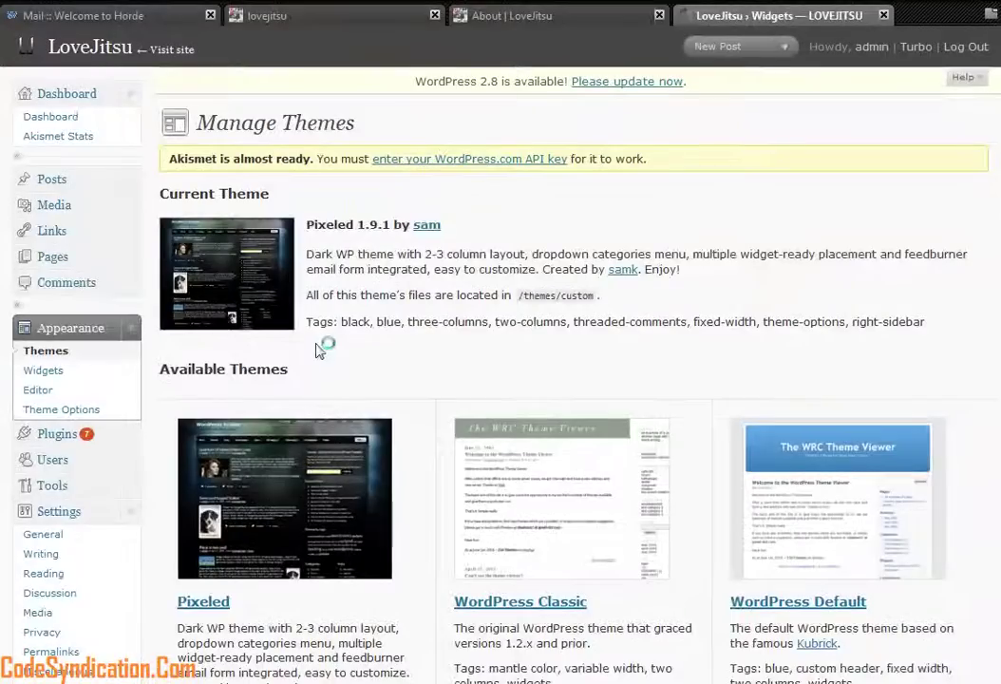
scroll(637, 389, "down", 2)
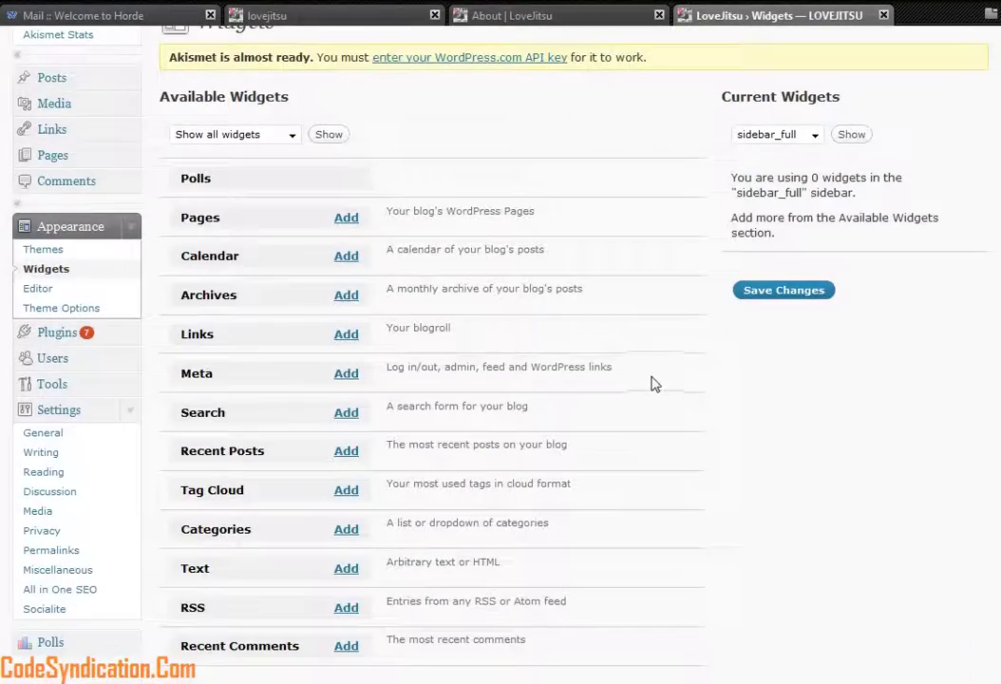
left_click(815, 134)
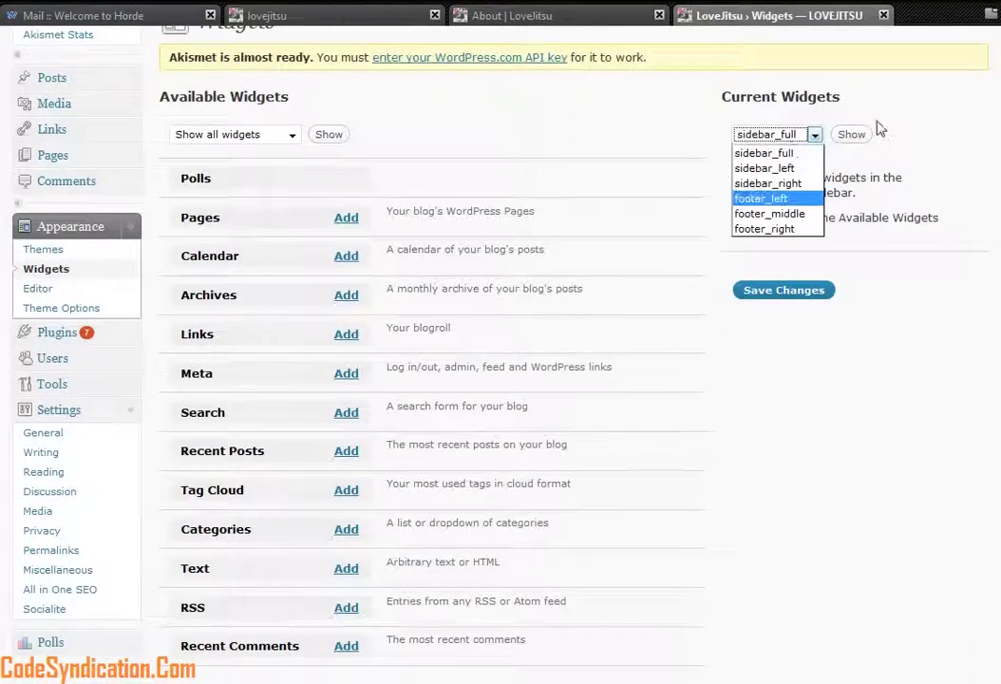
left_click(800, 106)
left_click(570, 17)
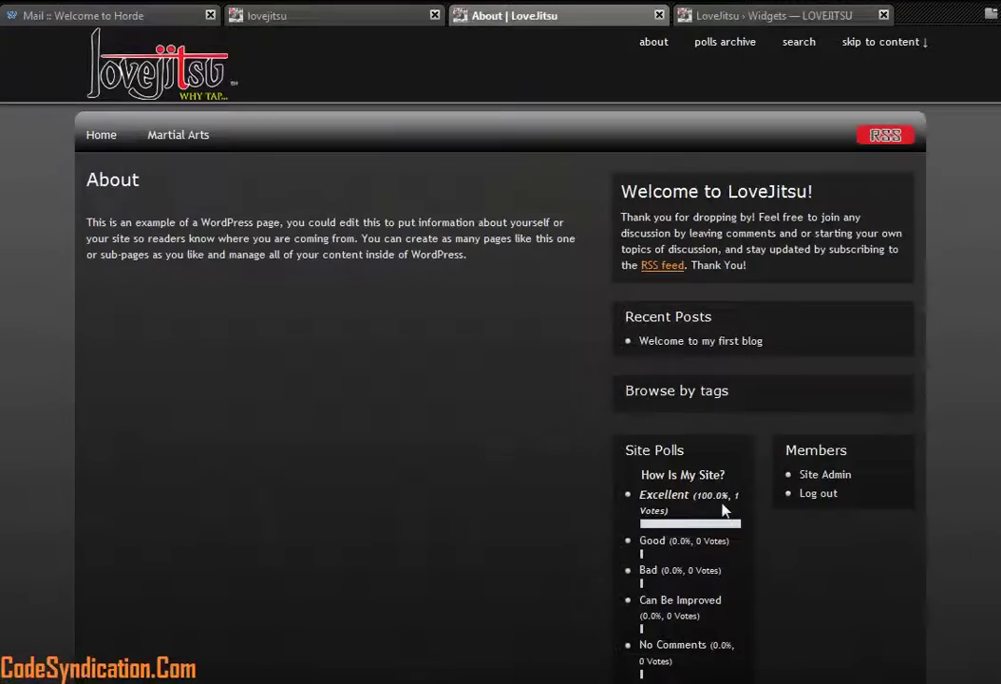
left_click(777, 17)
Step: Show sidebar_full's widgets, then select sidebar_right and show it, holding 0 widgets
scroll(95, 408, "down", 2)
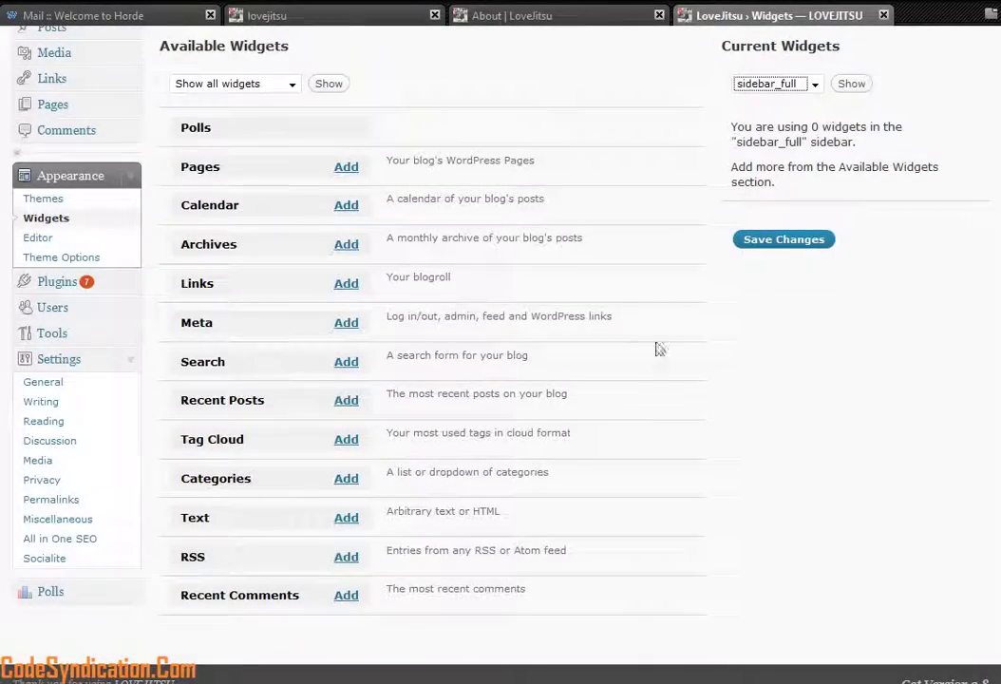
scroll(864, 239, "up", 3)
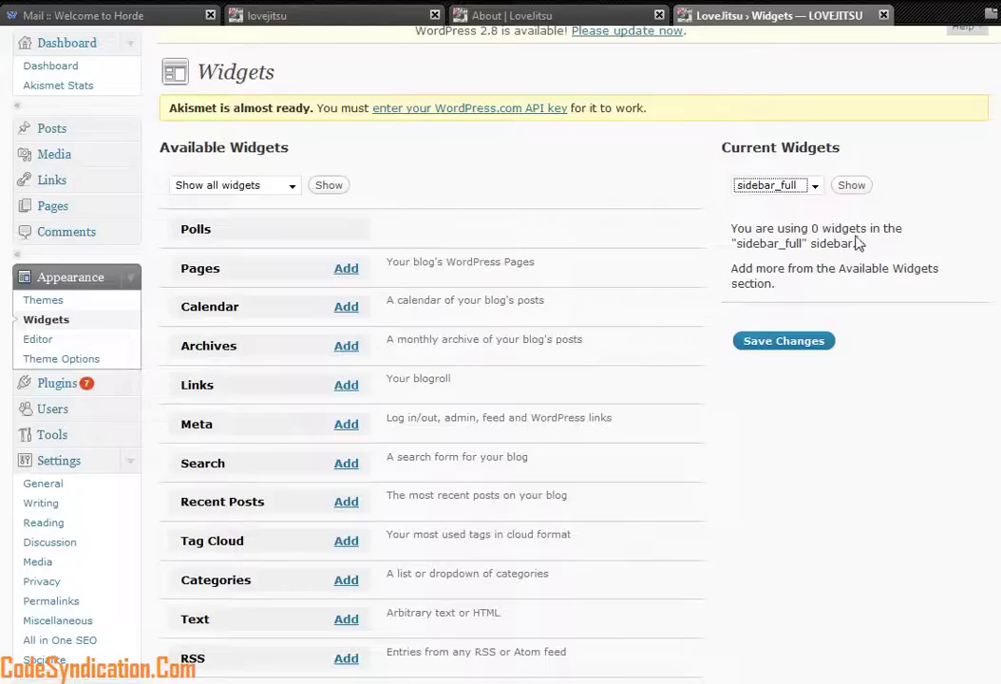
left_click(814, 186)
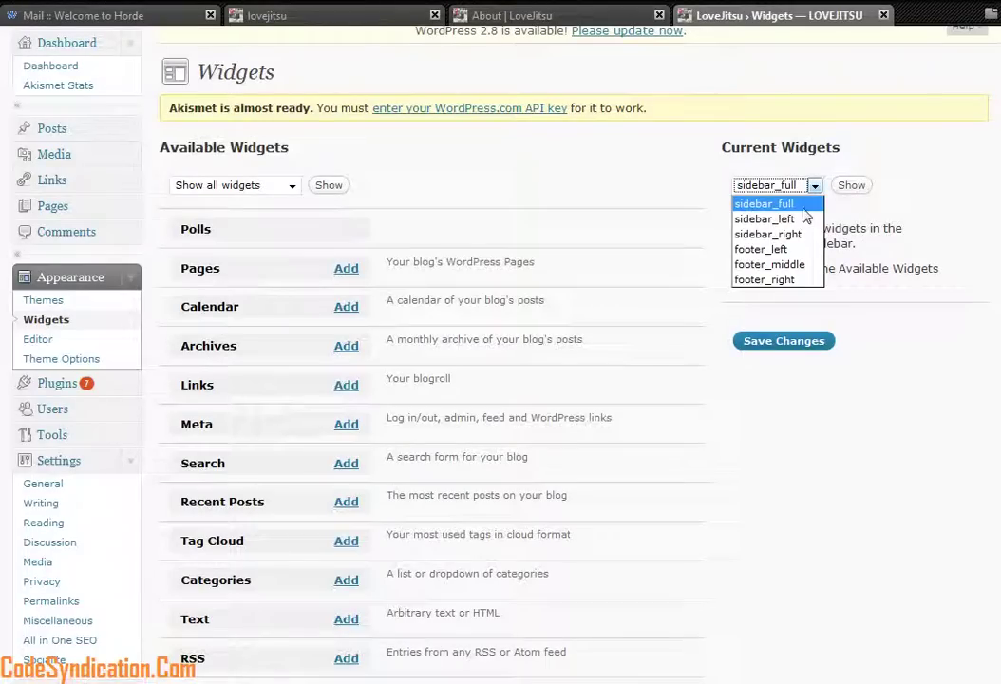
left_click(764, 203)
left_click(851, 186)
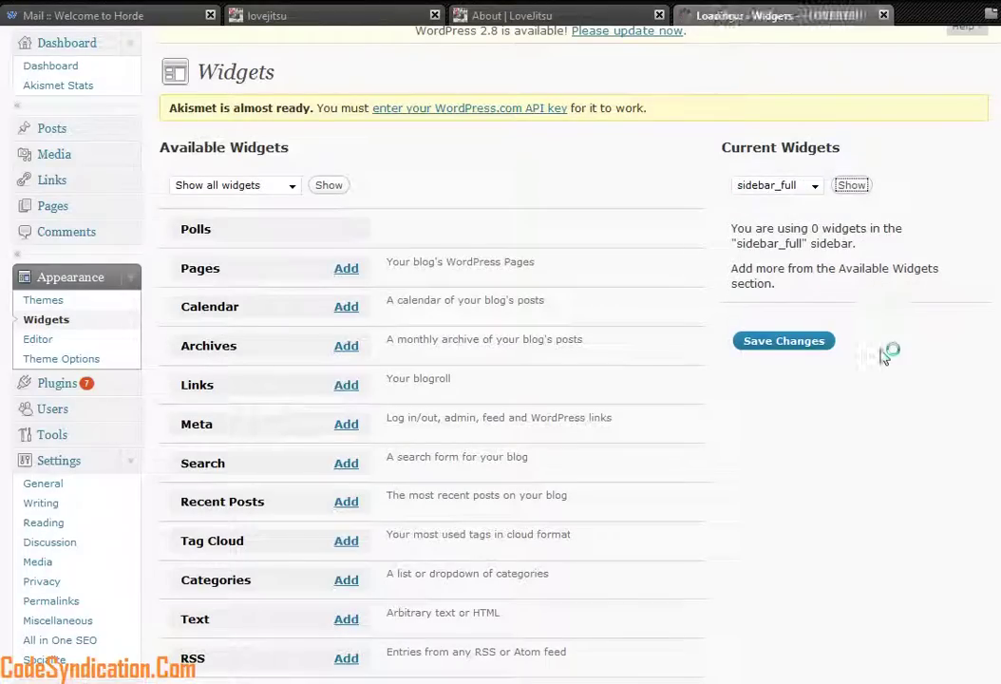
left_click(814, 236)
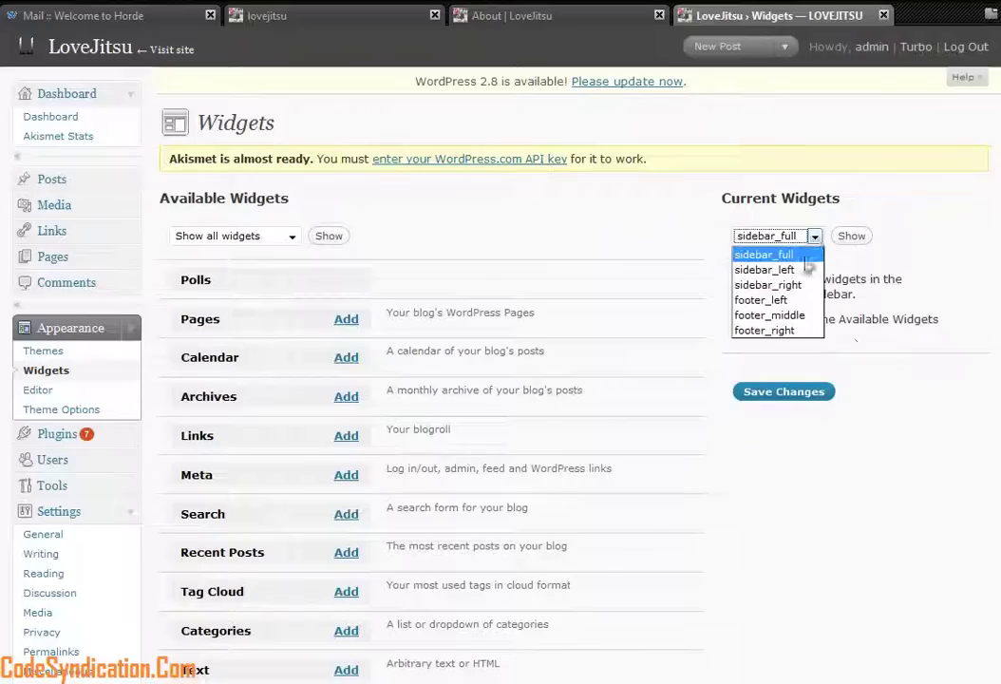
left_click(765, 267)
left_click(815, 236)
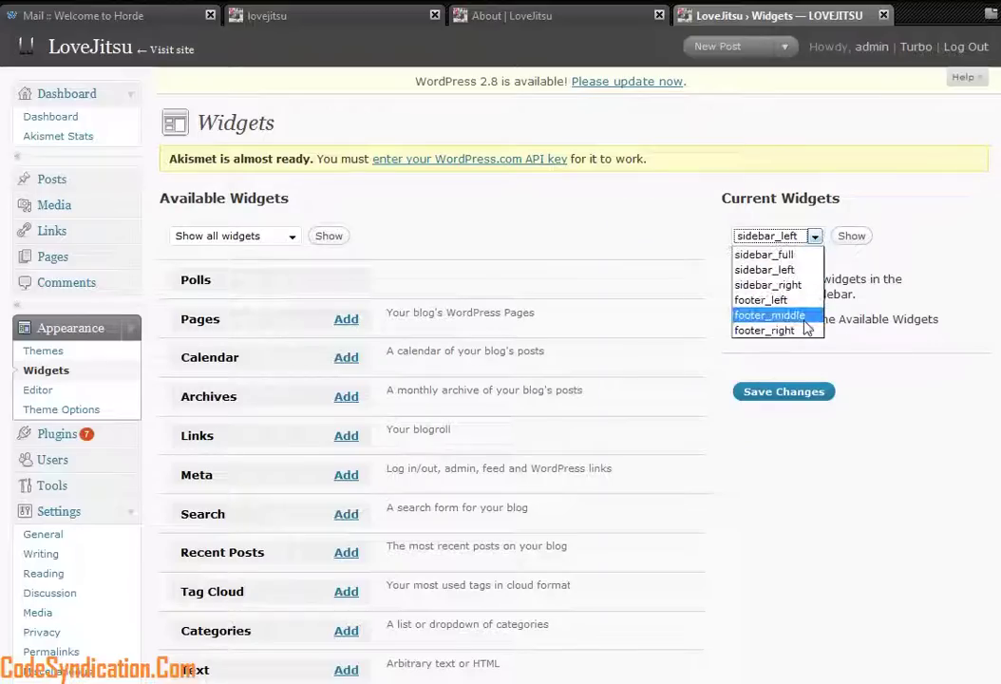
left_click(769, 284)
left_click(851, 235)
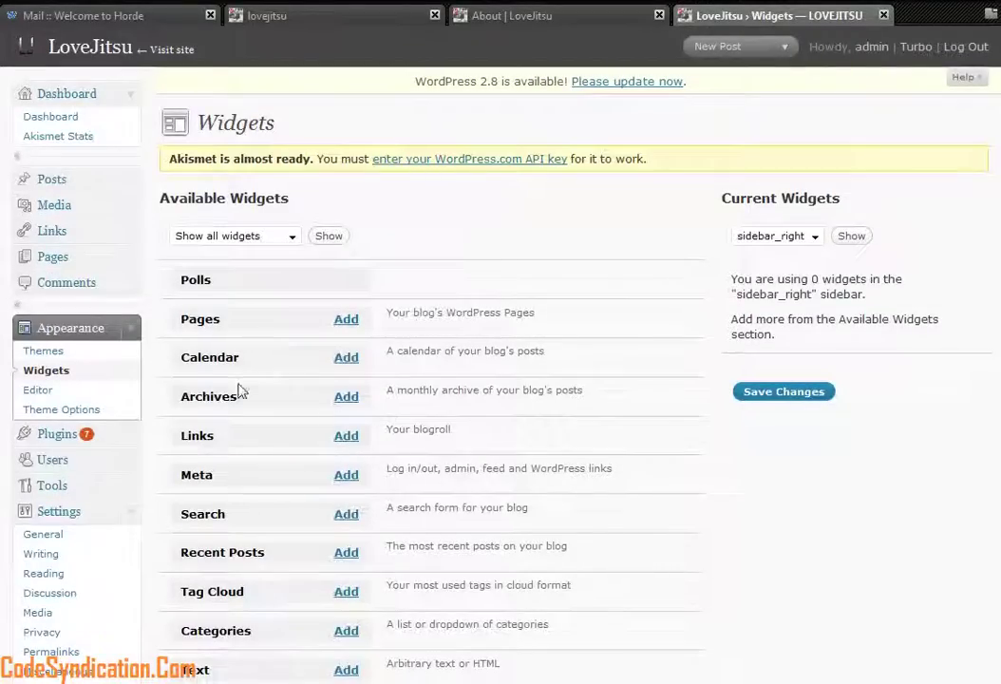
scroll(240, 393, "down", 3)
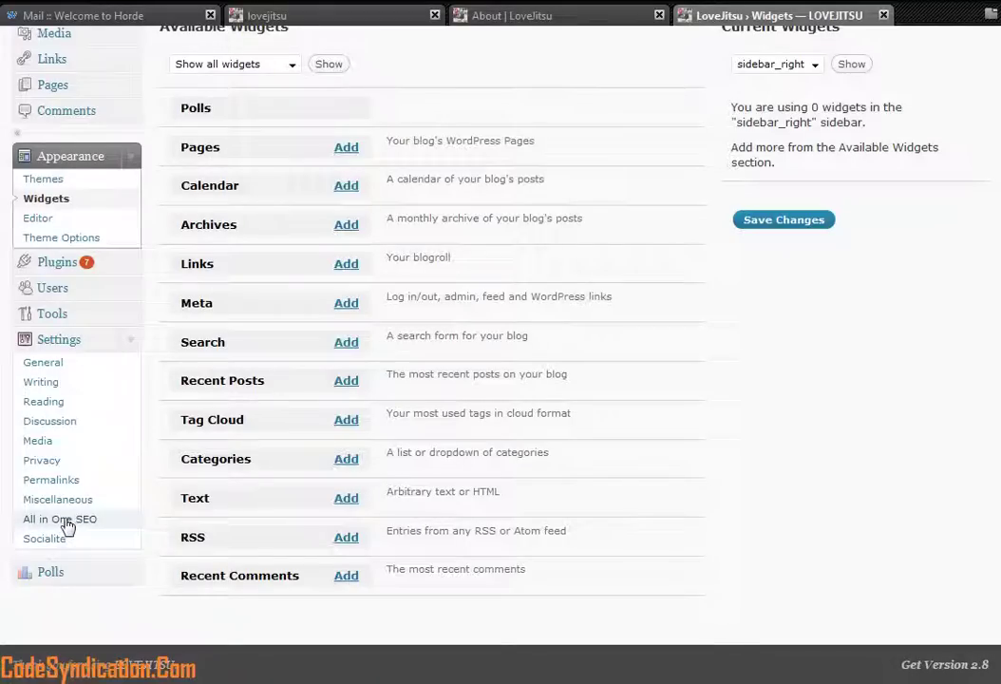
Step: Scroll through the All in One SEO plugin options, then collapse the Settings menu
left_click(66, 521)
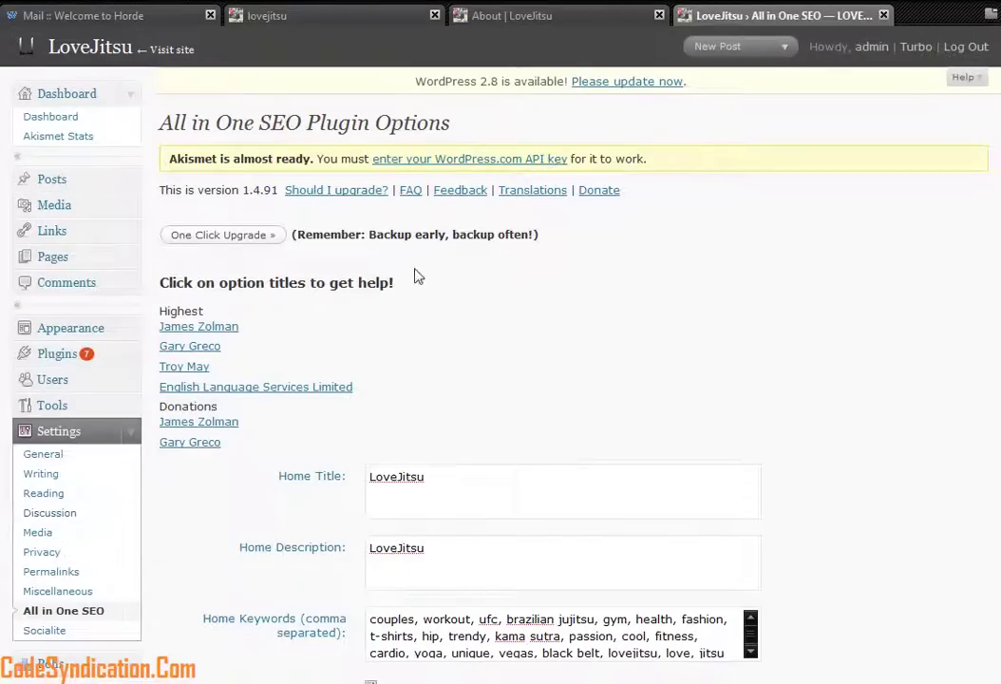
scroll(416, 263, "down", 10)
scroll(505, 275, "down", 6)
scroll(570, 469, "up", 13)
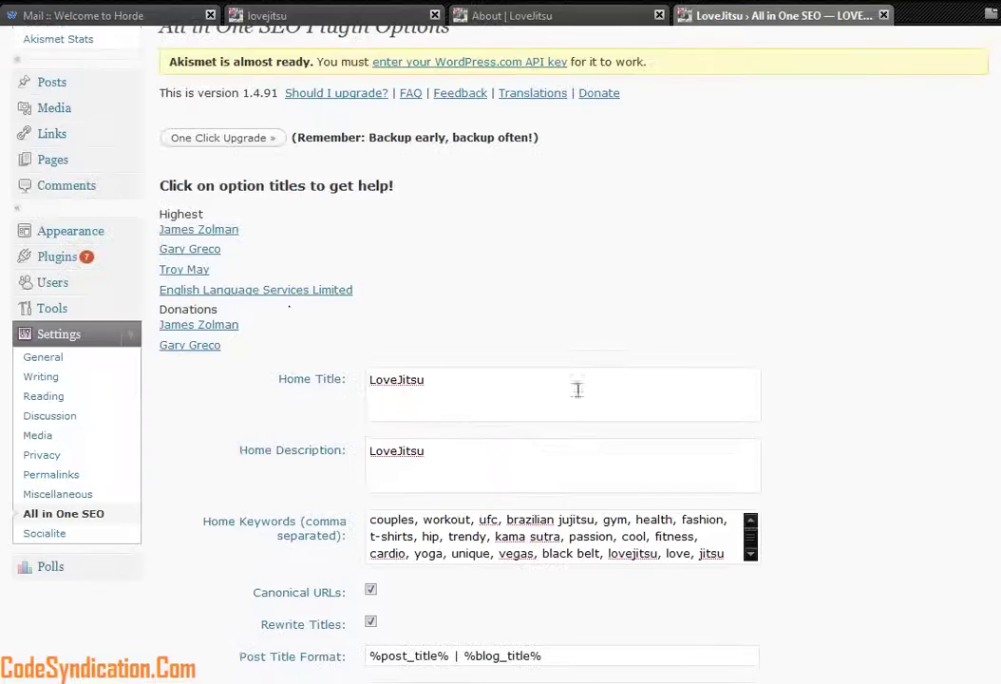
left_click(131, 335)
Step: Open Tools > Tools to view the Turbo (Gears) and Press This sections
scroll(125, 389, "up", 2)
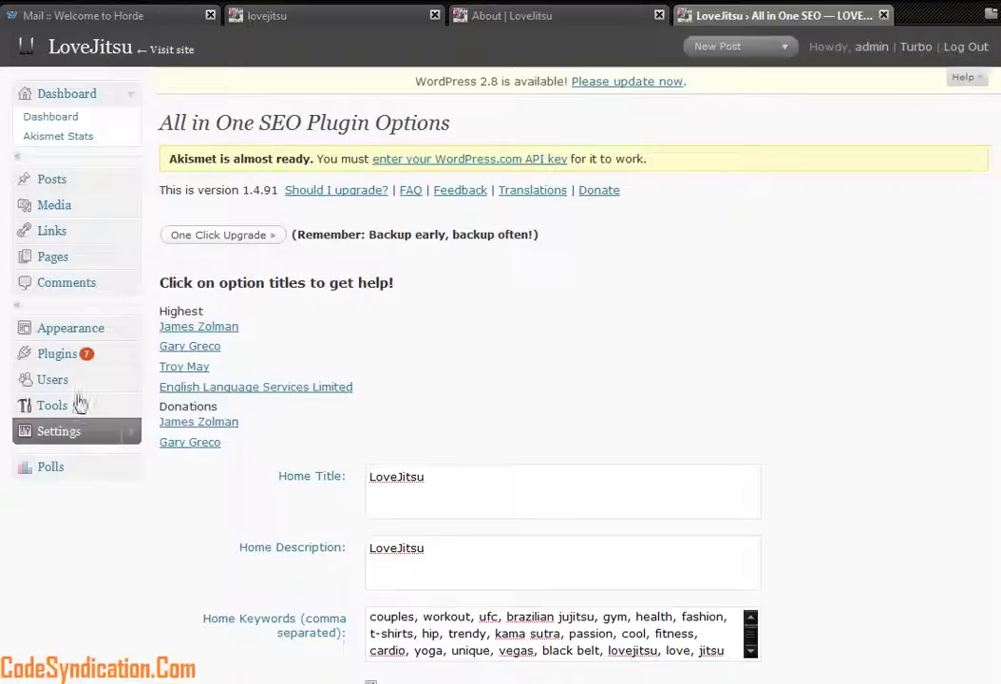
left_click(129, 406)
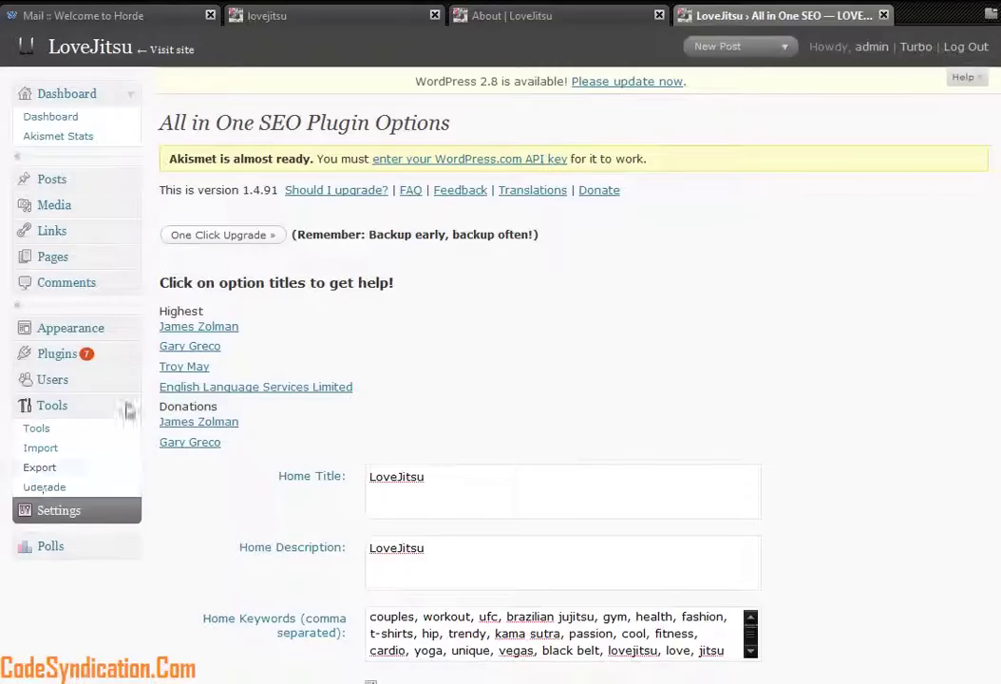
left_click(36, 429)
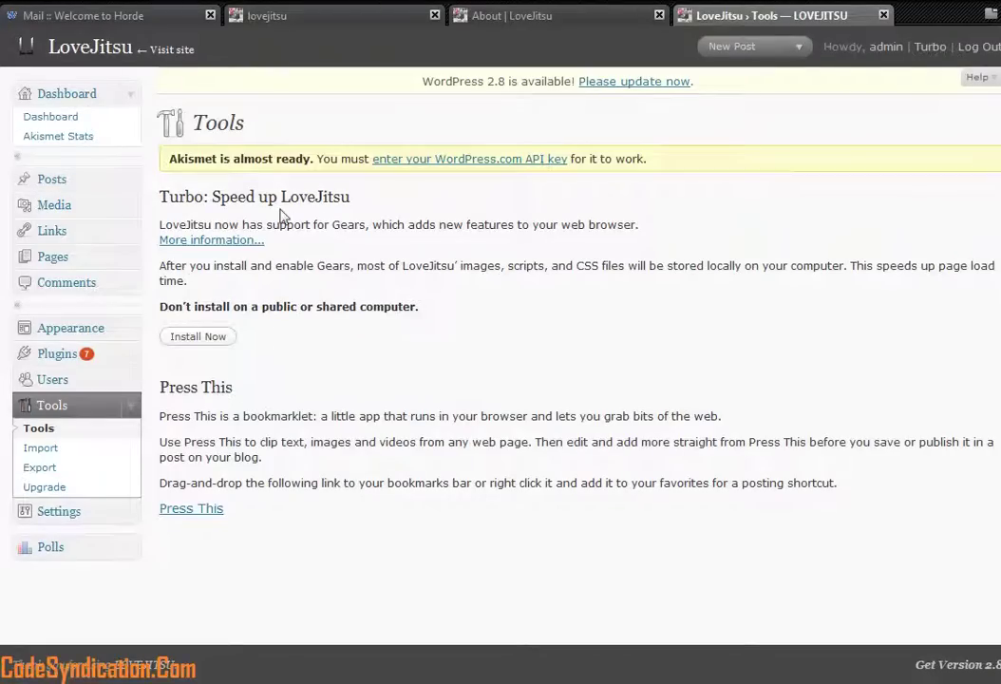
left_click_drag(358, 206, 240, 198)
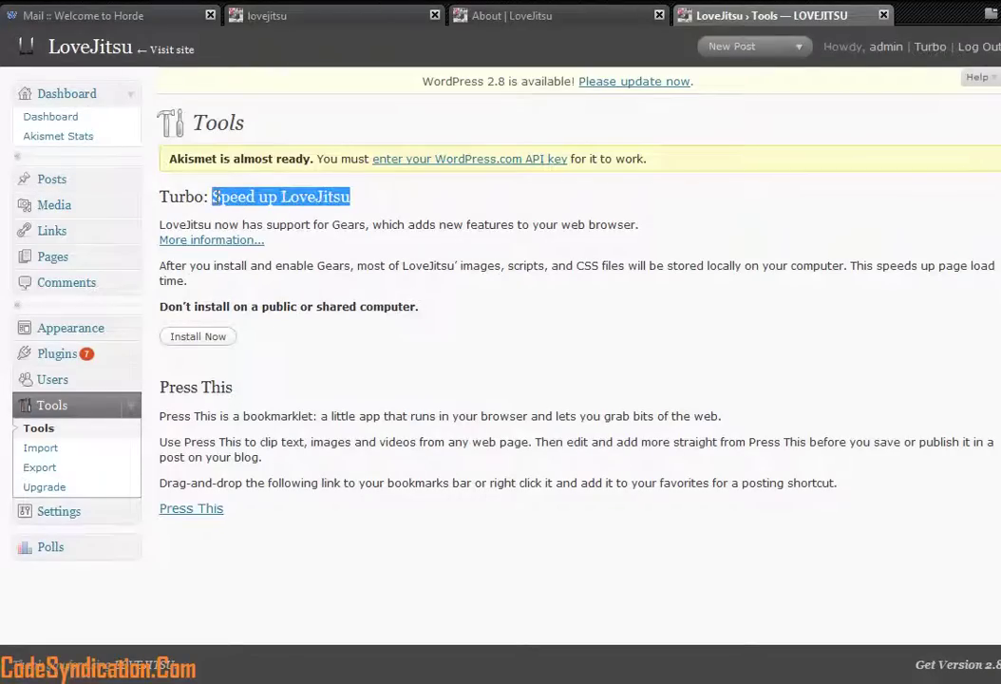
left_click(271, 336)
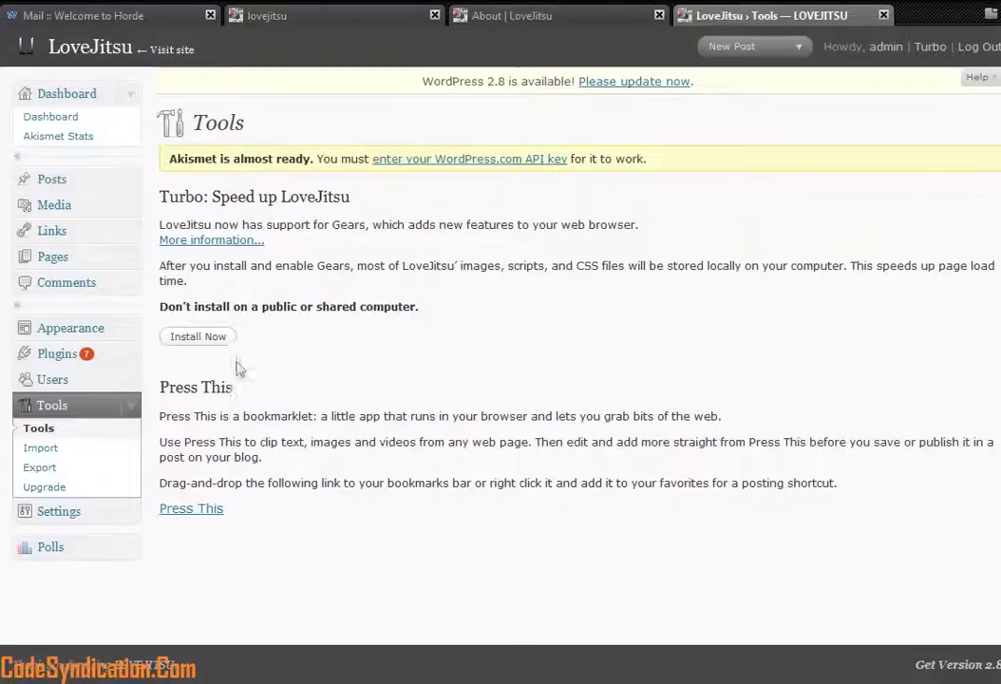
left_click(131, 410)
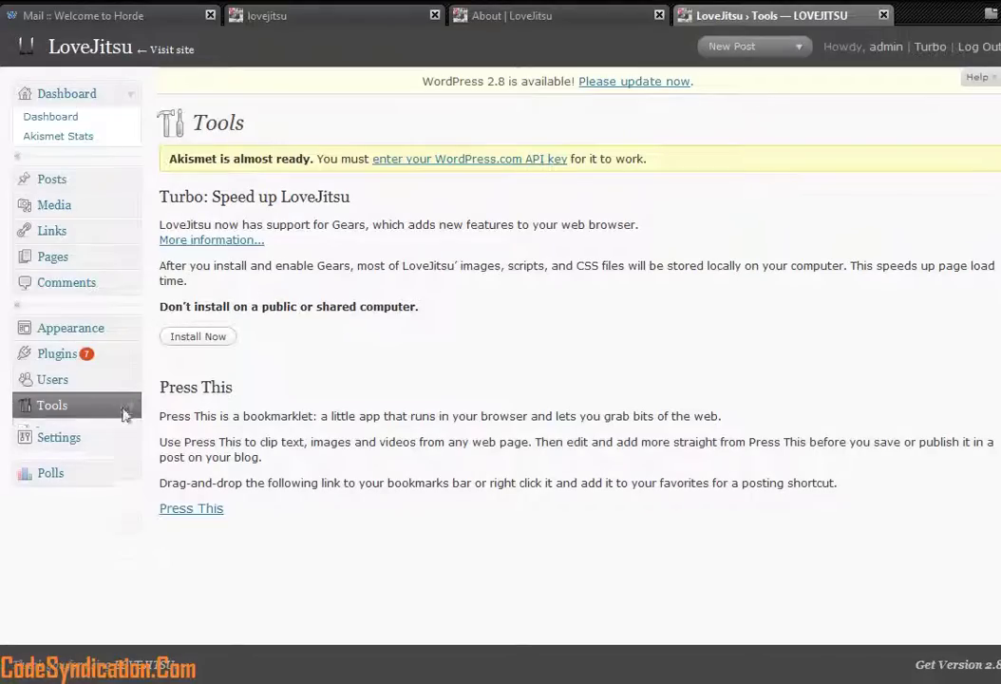
Step: Look at the Comments list, blogroll Links and empty Media Library, then return to the Dashboard
left_click(63, 287)
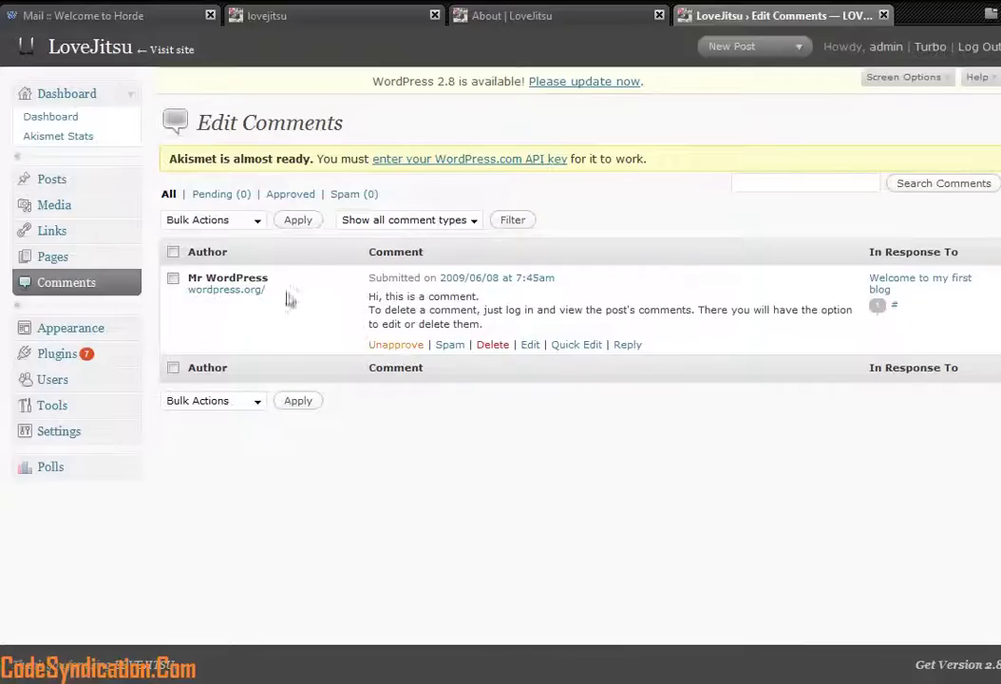
left_click(54, 233)
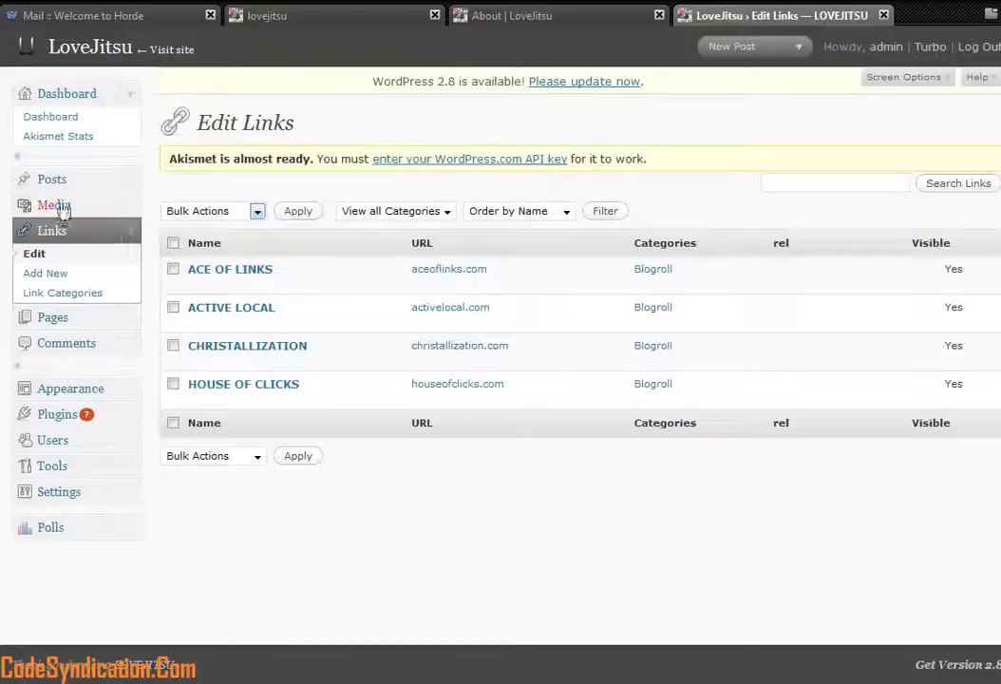
left_click(63, 209)
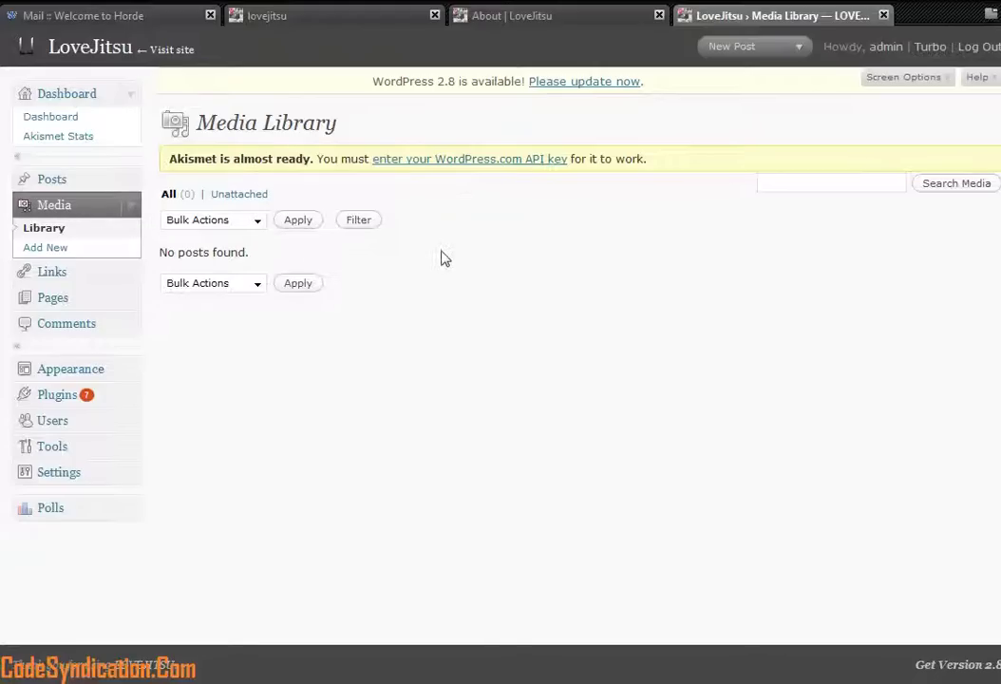
left_click(130, 208)
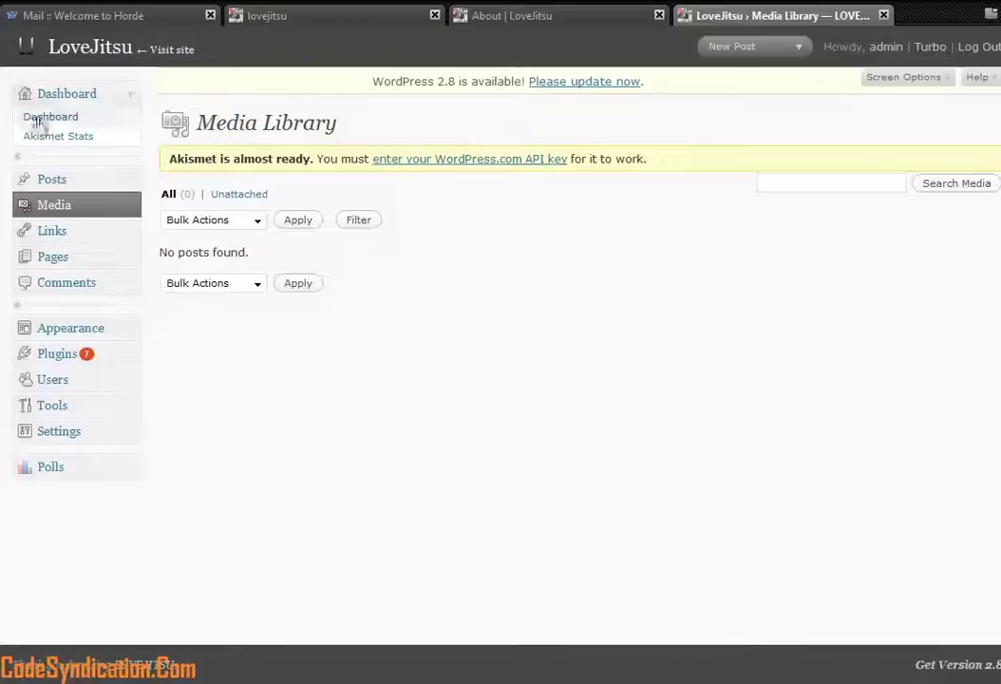
left_click(67, 99)
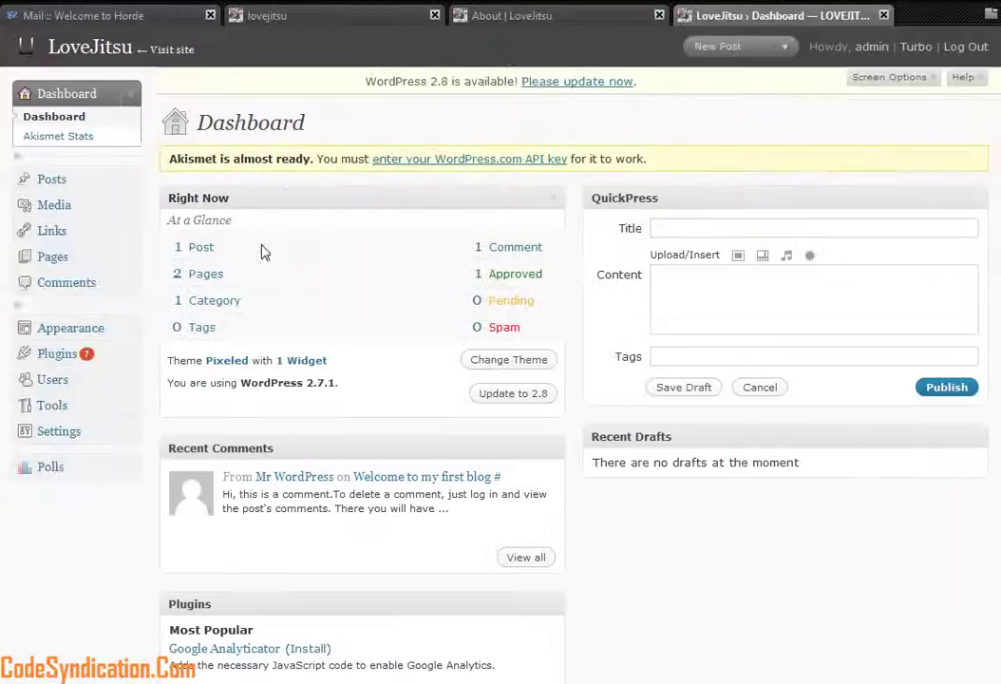